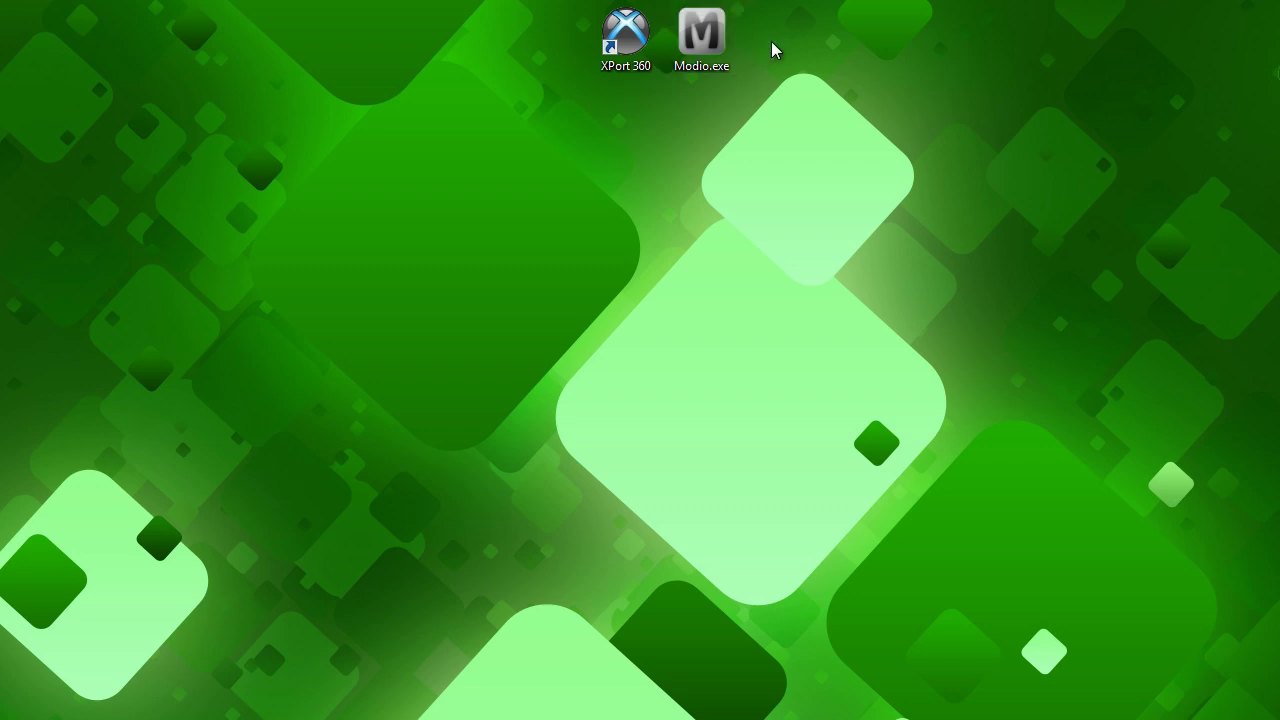
Step: Launch Modio and close its Shoutbox and News panels
double_click(701, 35)
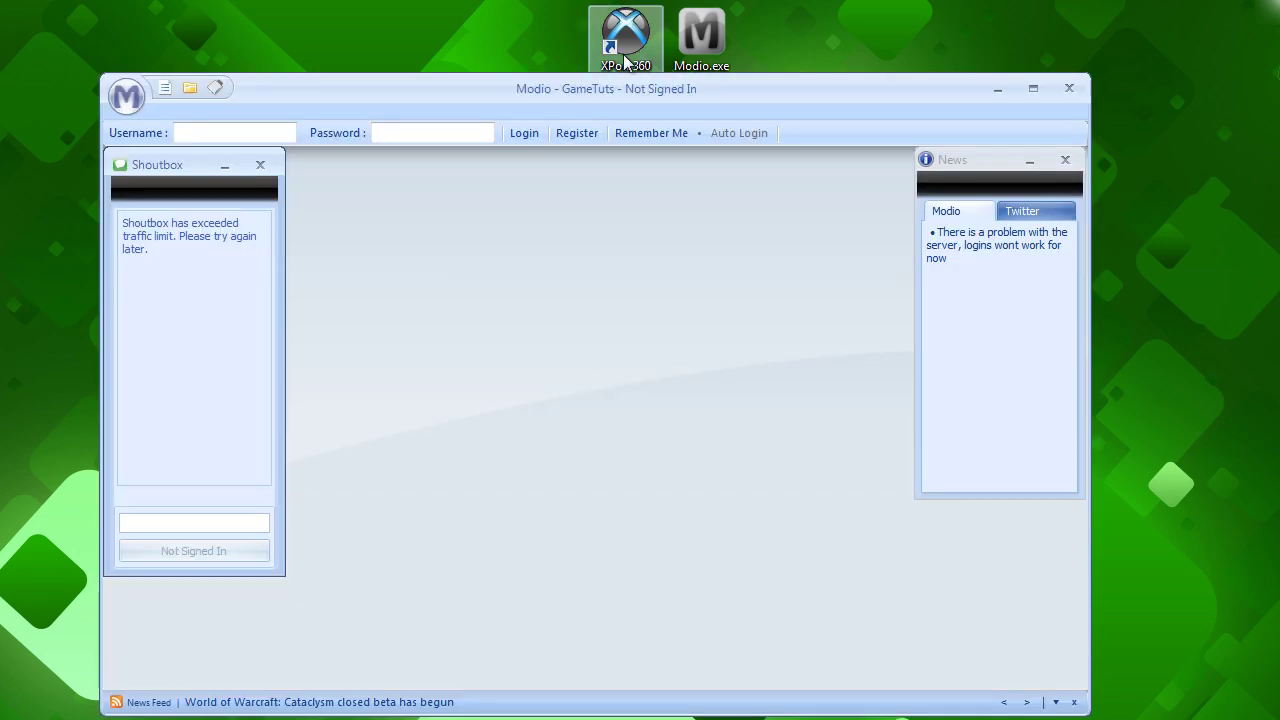
drag(602, 87, 599, 57)
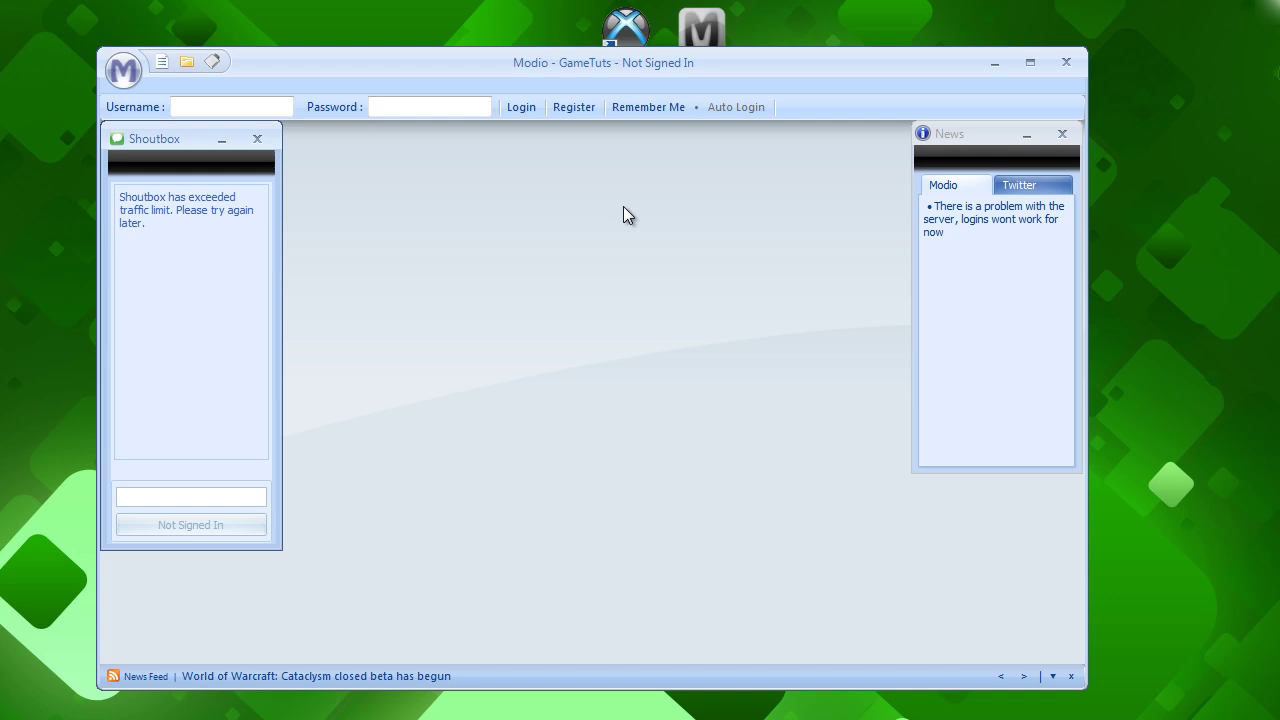
click(257, 139)
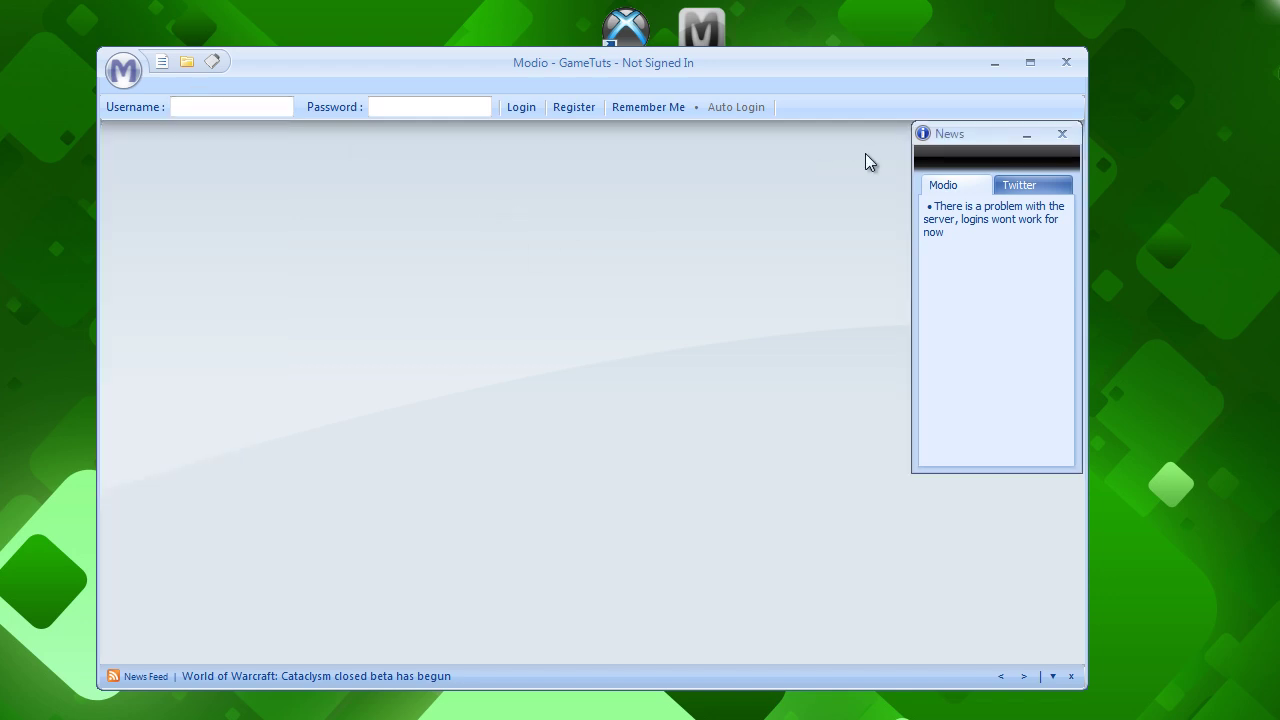
click(1062, 134)
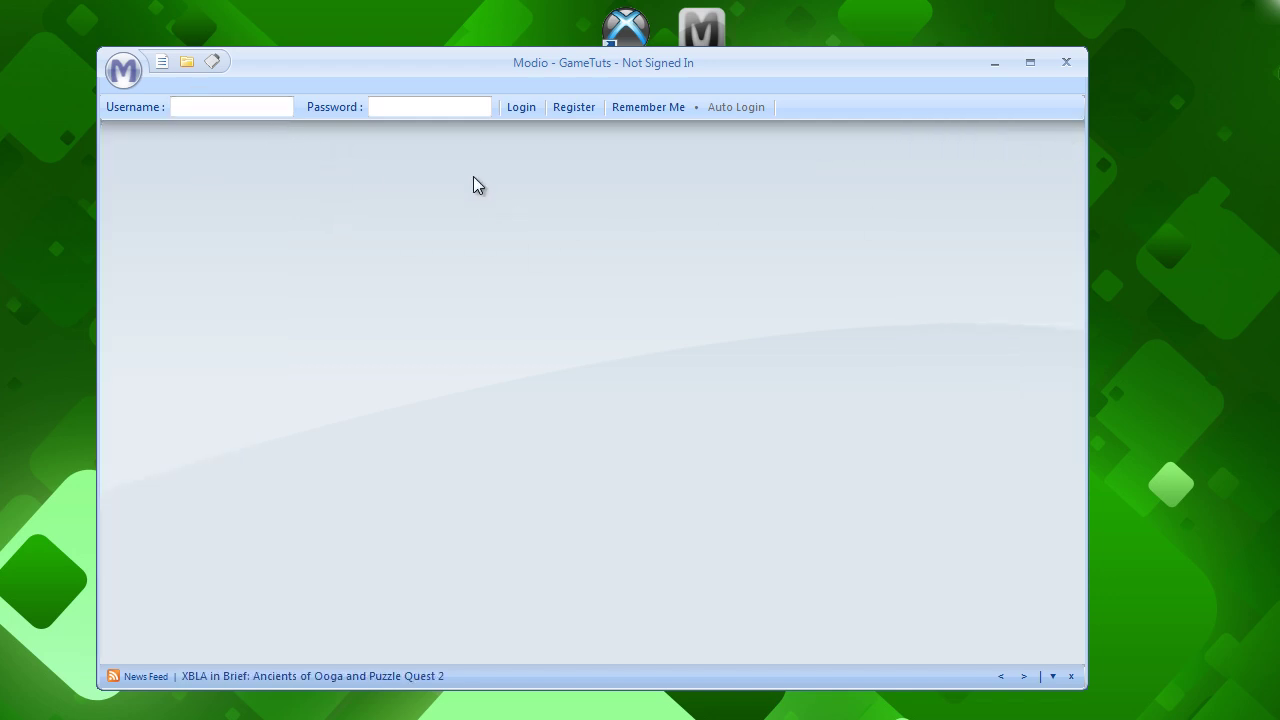
Step: Open the Gamer Picture Pack Creator from the Modio orb's Other Tools menu
click(125, 72)
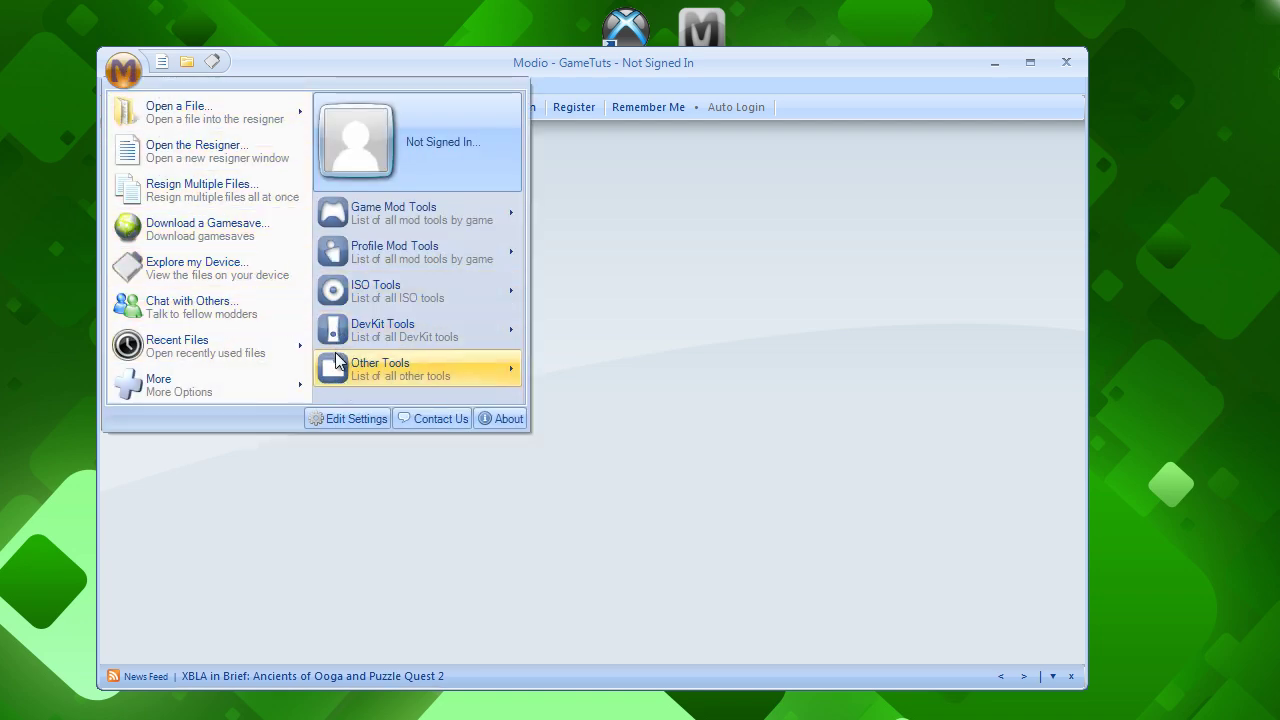
mouse_move(366, 366)
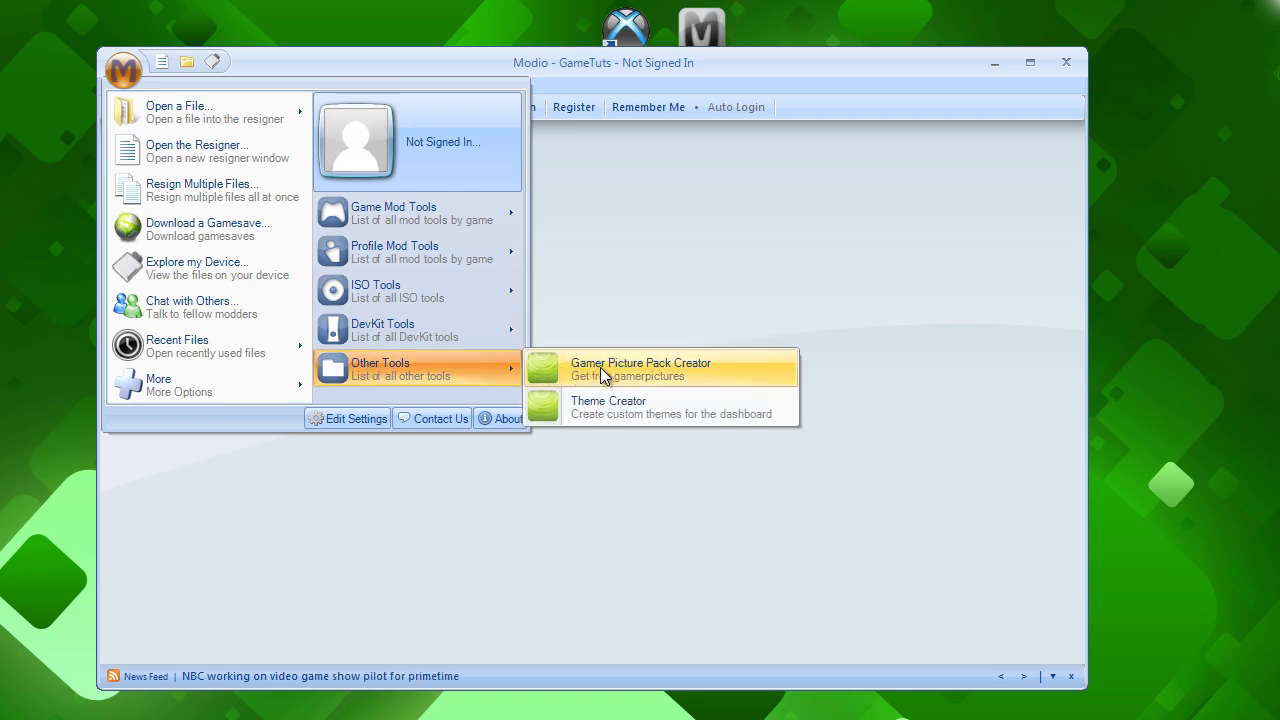
click(677, 368)
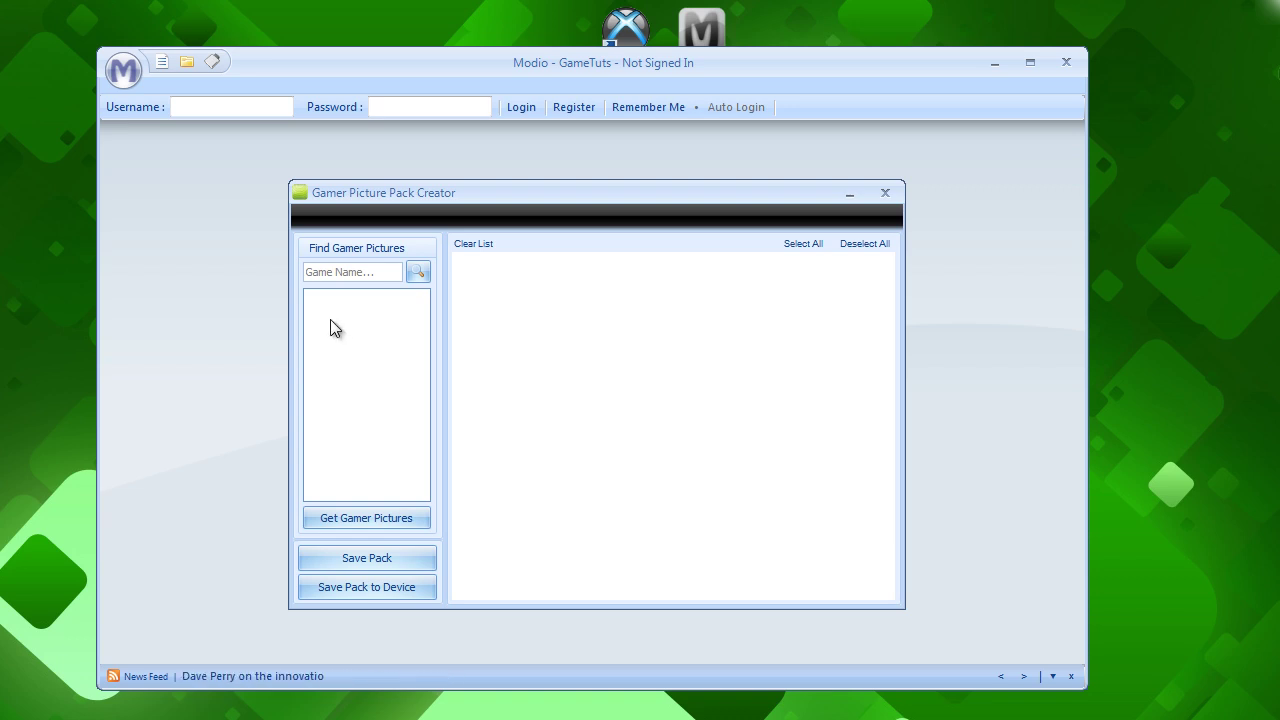
Step: Search for 'halo 3', select Halo 3 and load all of its gamer pictures
click(360, 275)
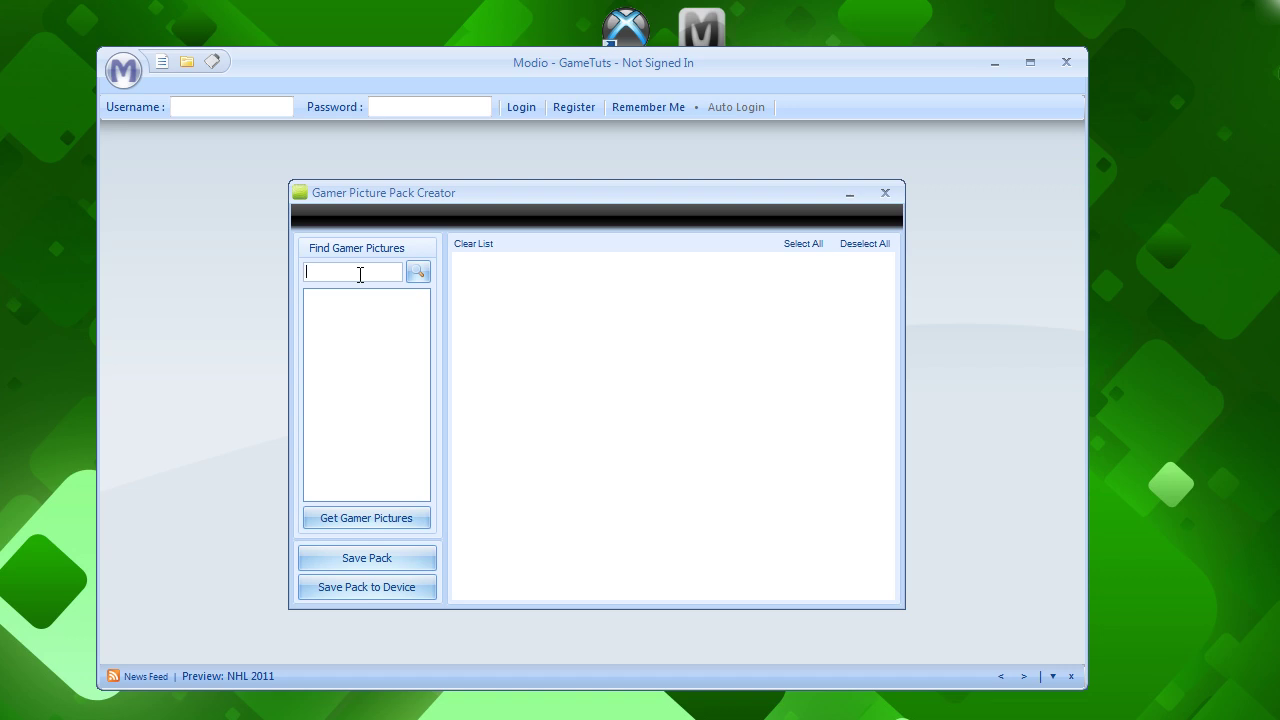
text(halo 3)
key(Return)
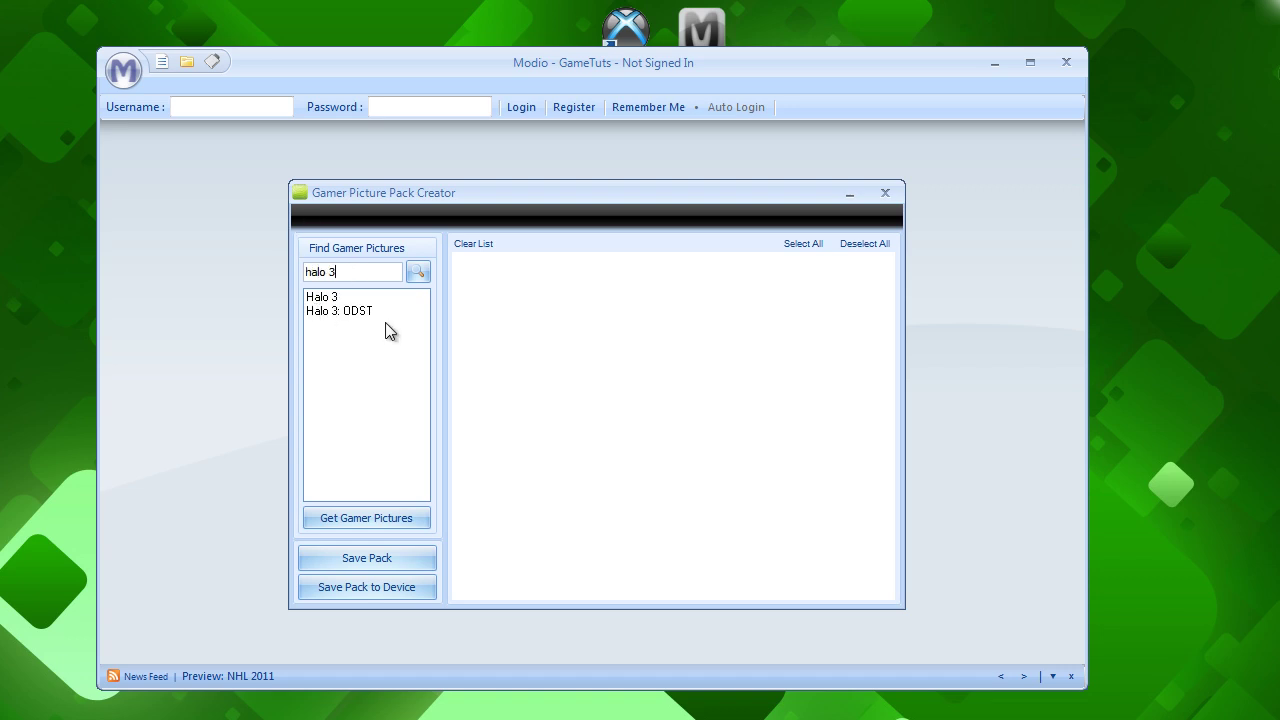
click(325, 299)
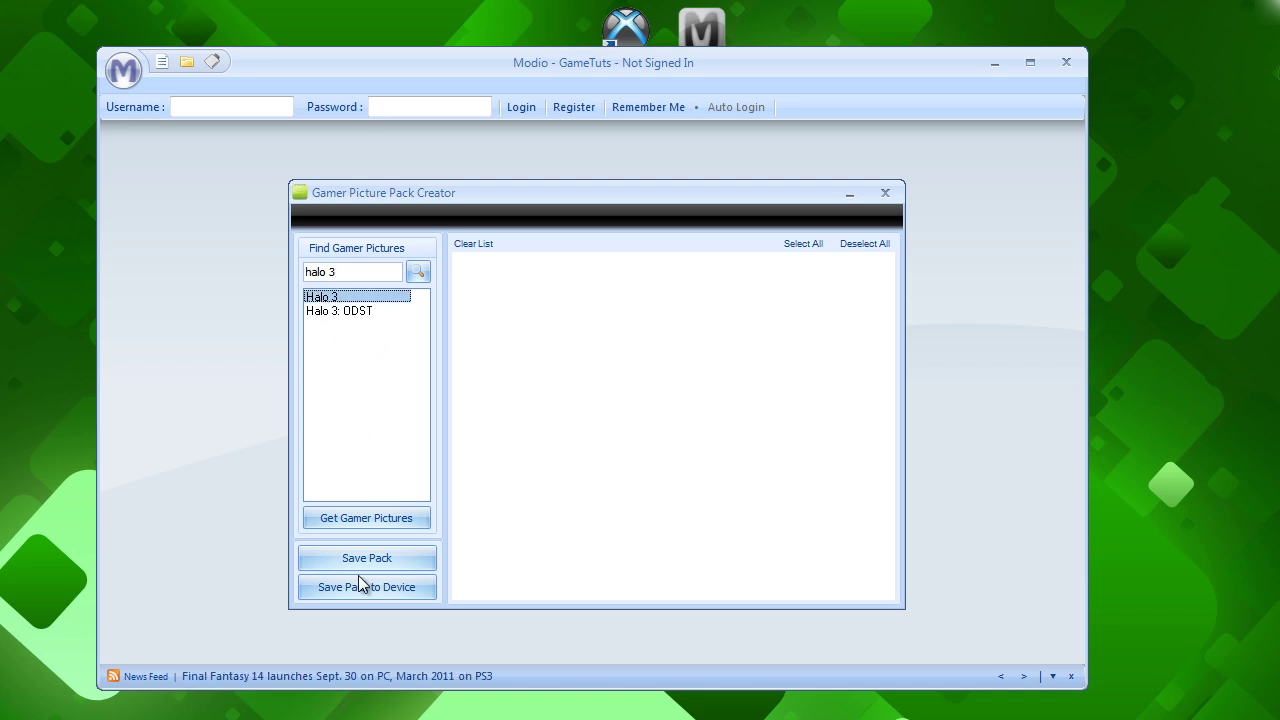
click(380, 518)
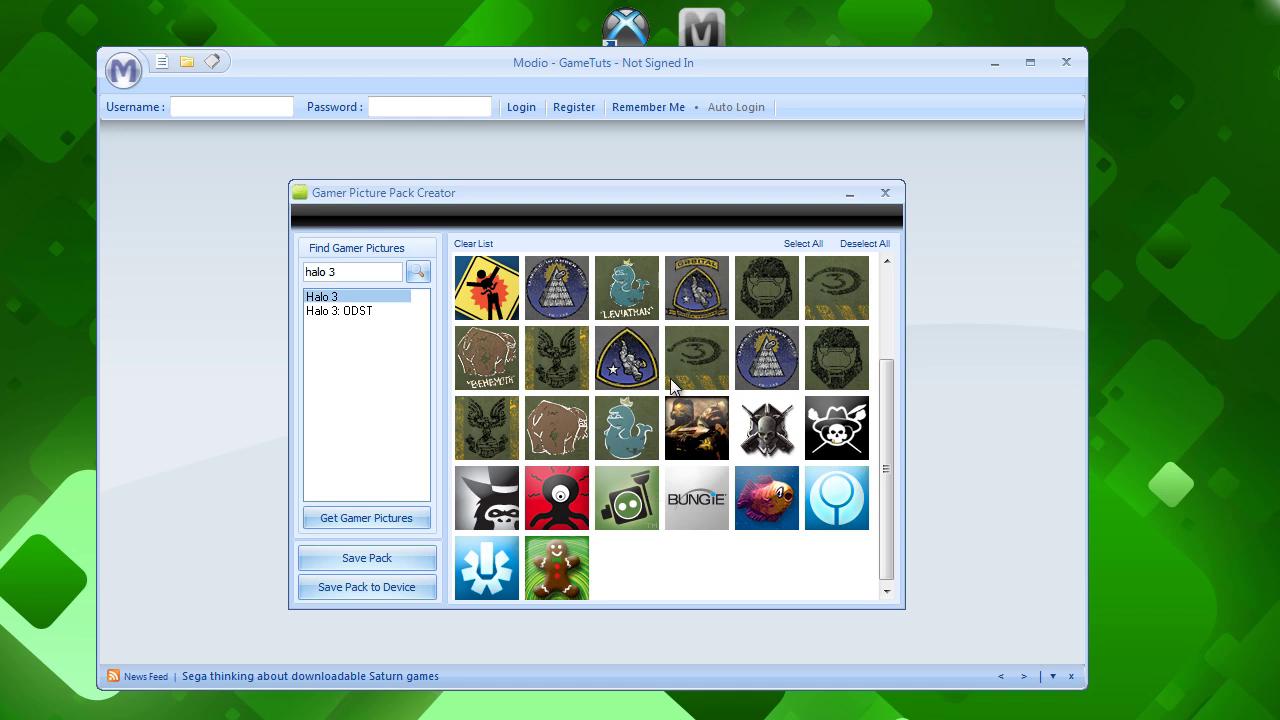
scroll(671, 380, up, 3)
scroll(671, 357, down, 3)
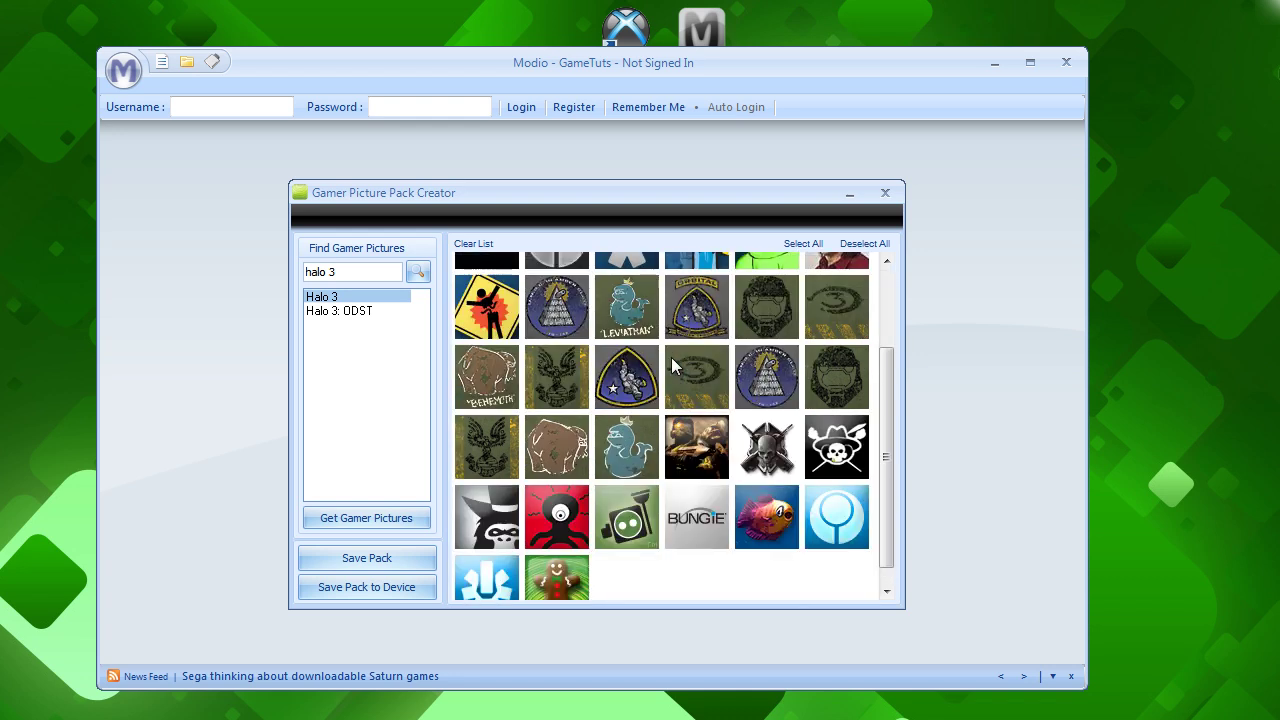
drag(362, 273, 254, 273)
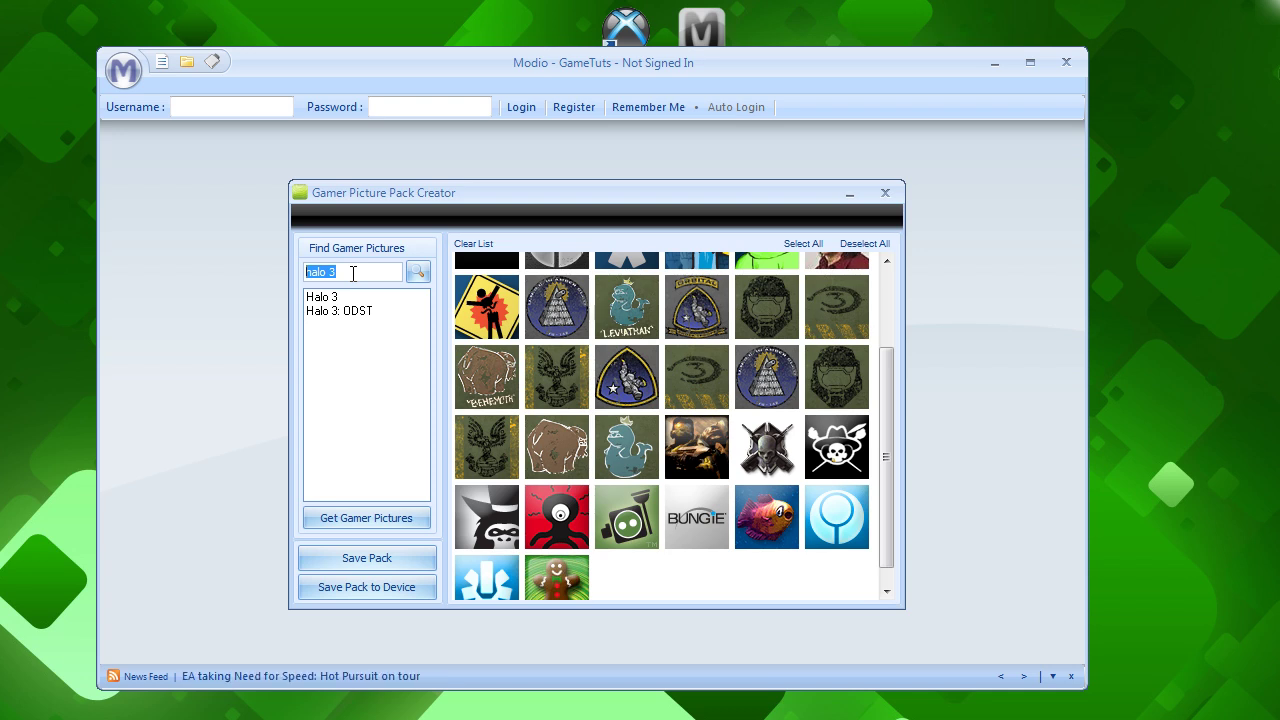
Step: Search for 'modern warfare' and load the Modern Warfare® 2 gamer pictures
text(modern warf)
text(rar)
key(BackSpace)
key(BackSpace)
key(BackSpace)
text(are)
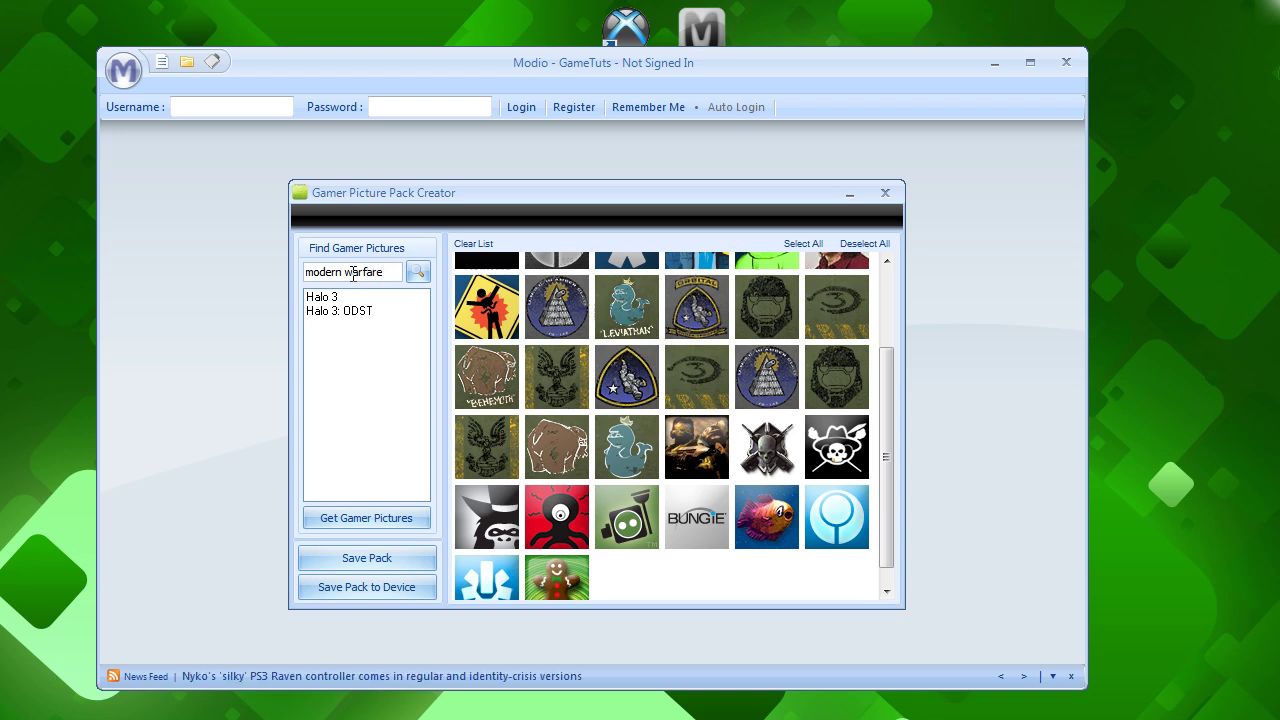
key(Return)
click(350, 297)
click(352, 518)
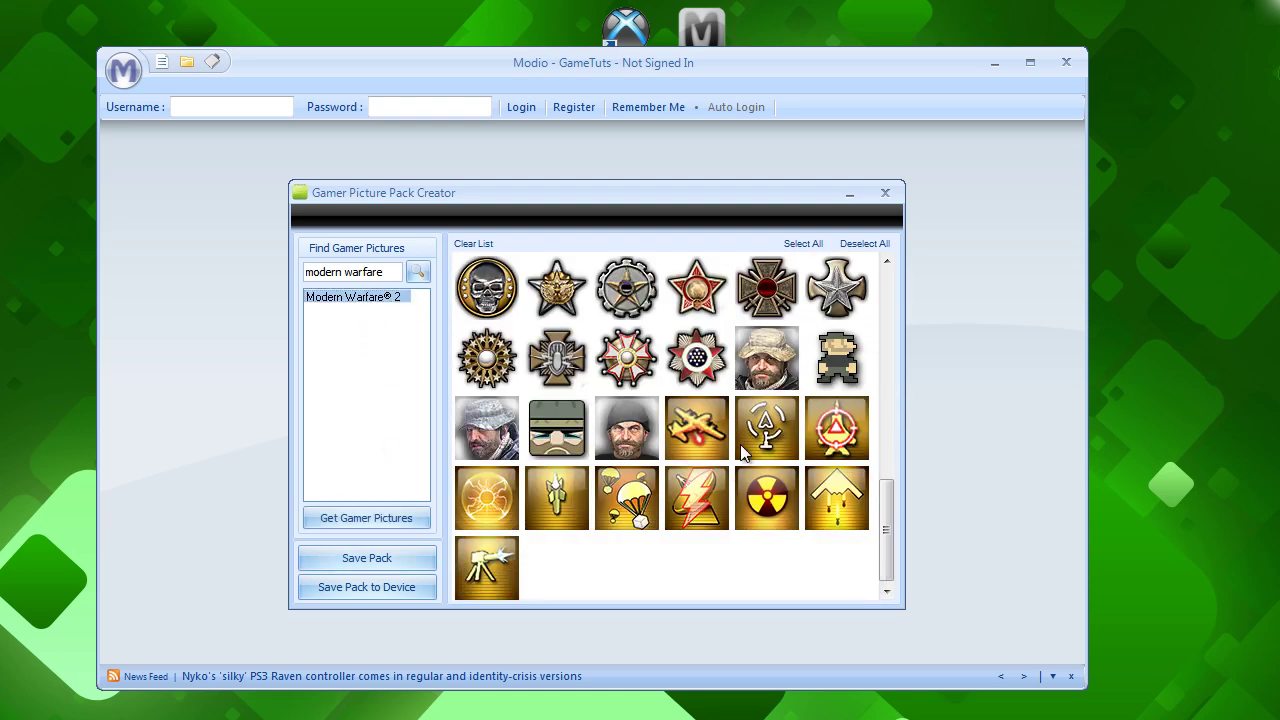
Step: Scroll through the combined Halo 3 and Modern Warfare 2 picture list
drag(883, 540, 886, 472)
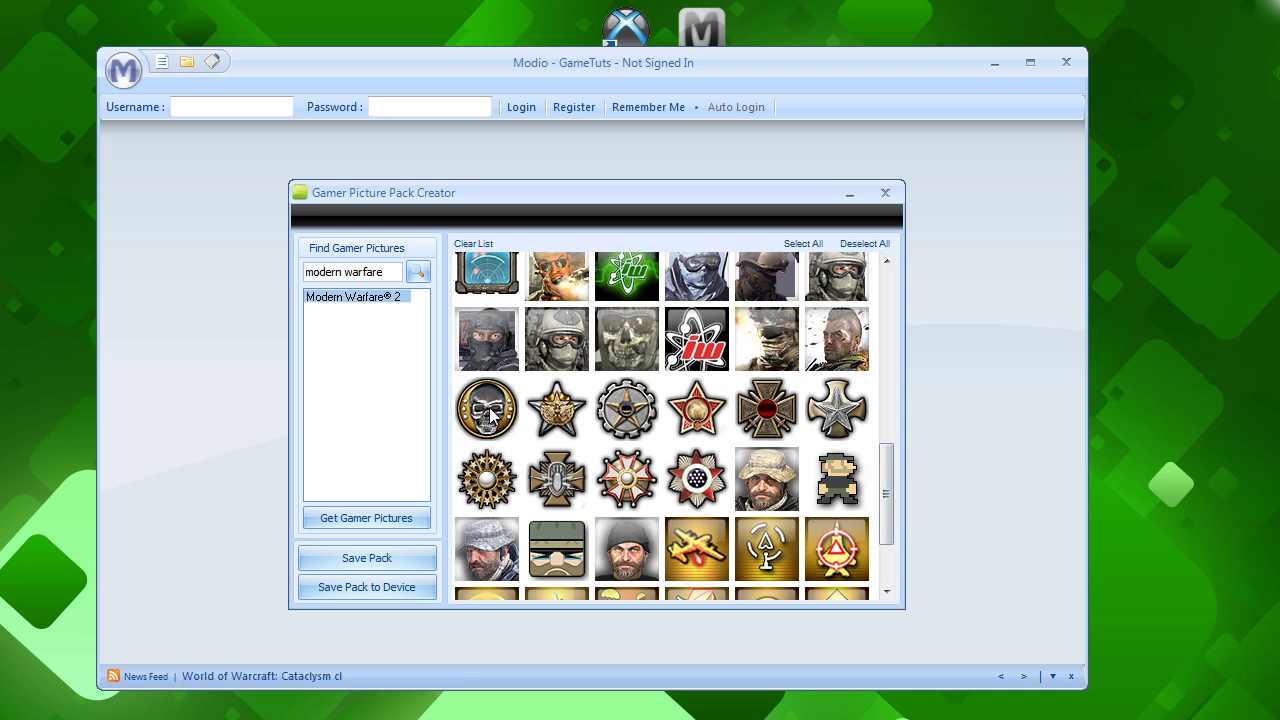
drag(884, 497, 883, 542)
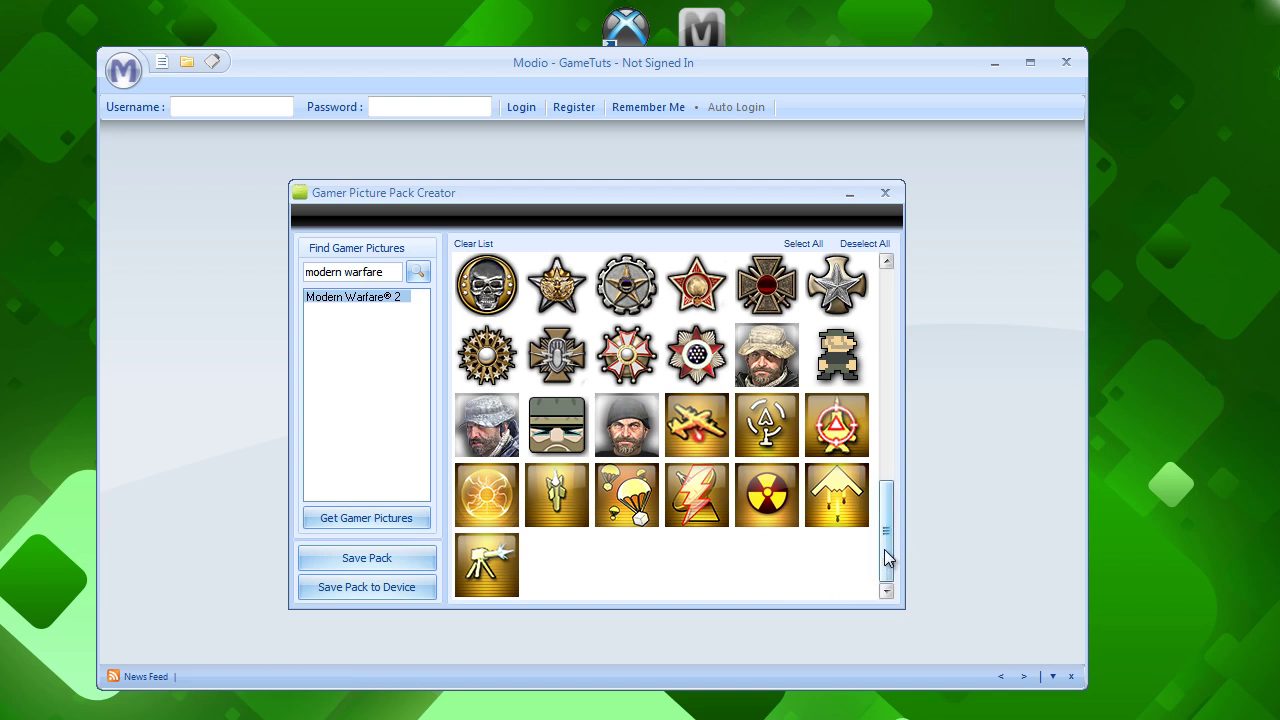
drag(887, 560, 886, 522)
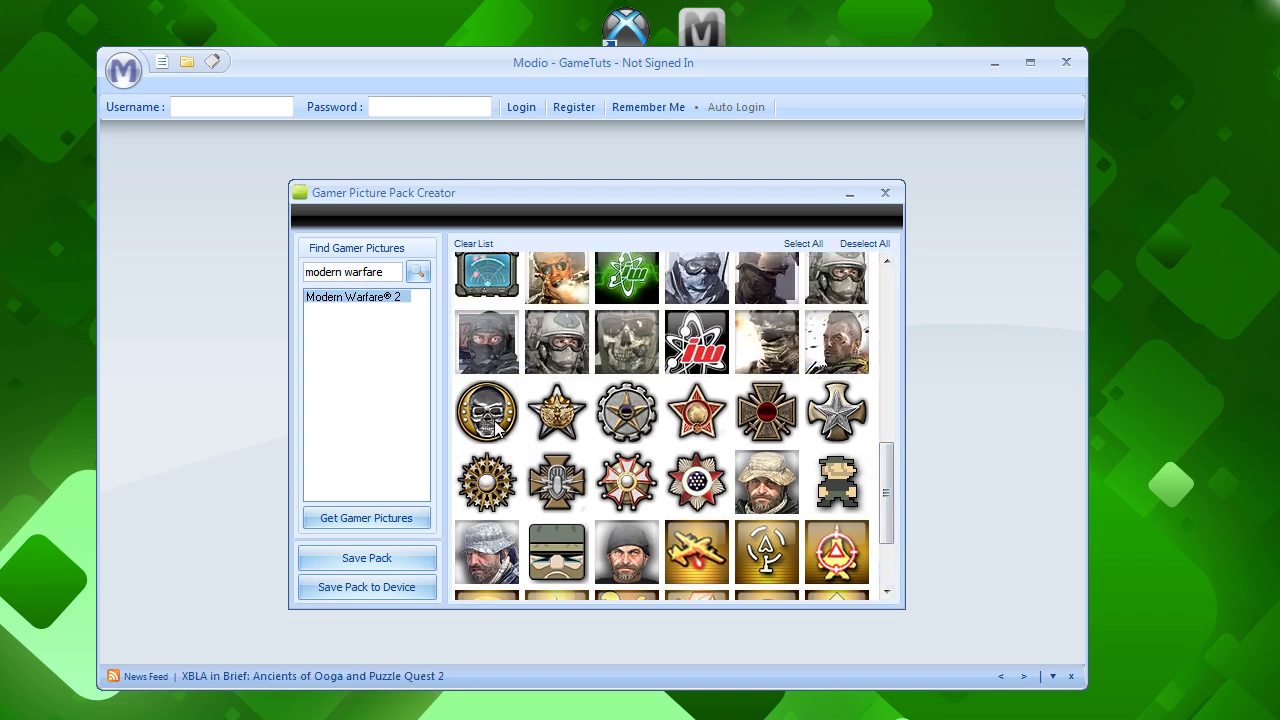
drag(887, 481, 884, 316)
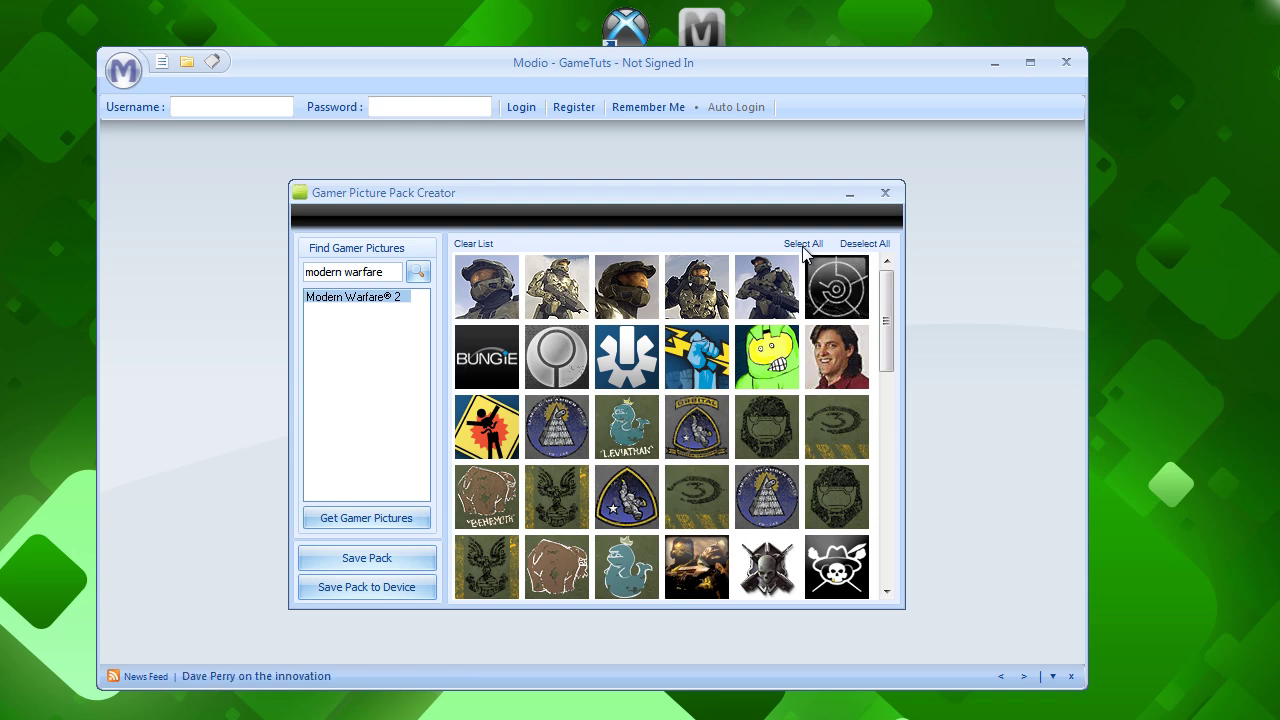
mouse_move(886, 330)
mouse_down()
mouse_move(887, 526)
mouse_move(883, 333)
mouse_up()
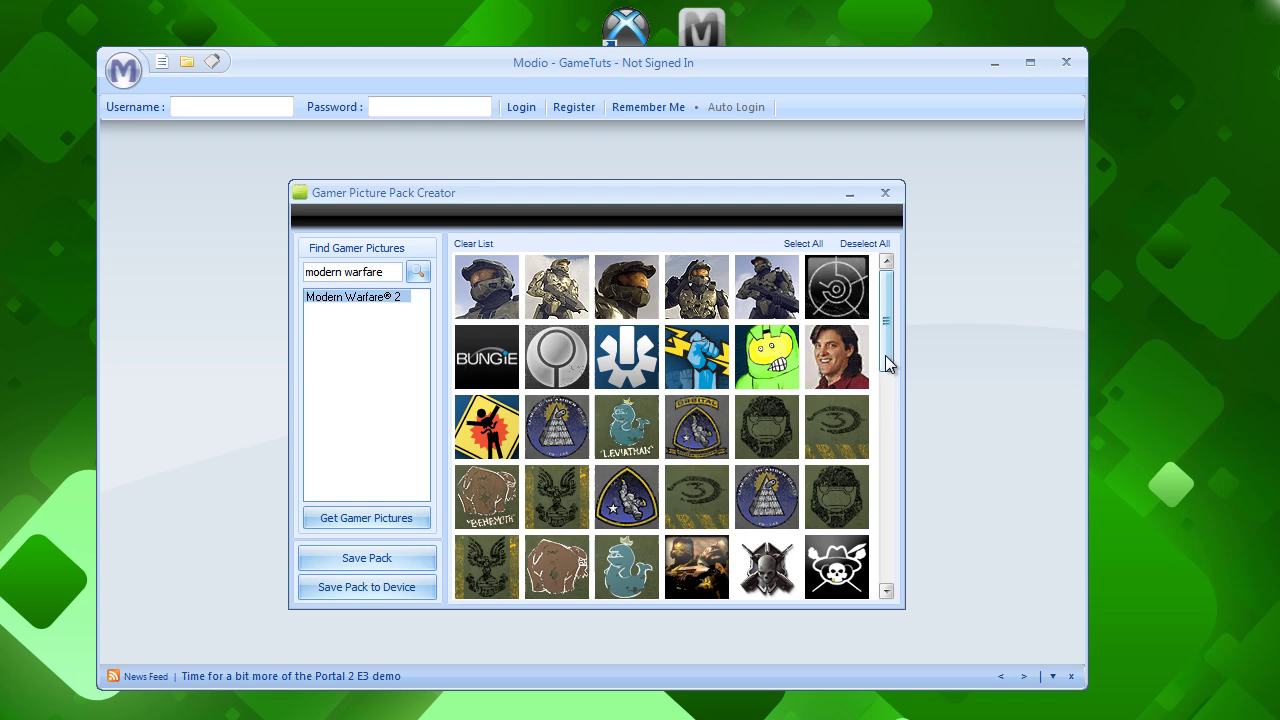
drag(885, 362, 884, 290)
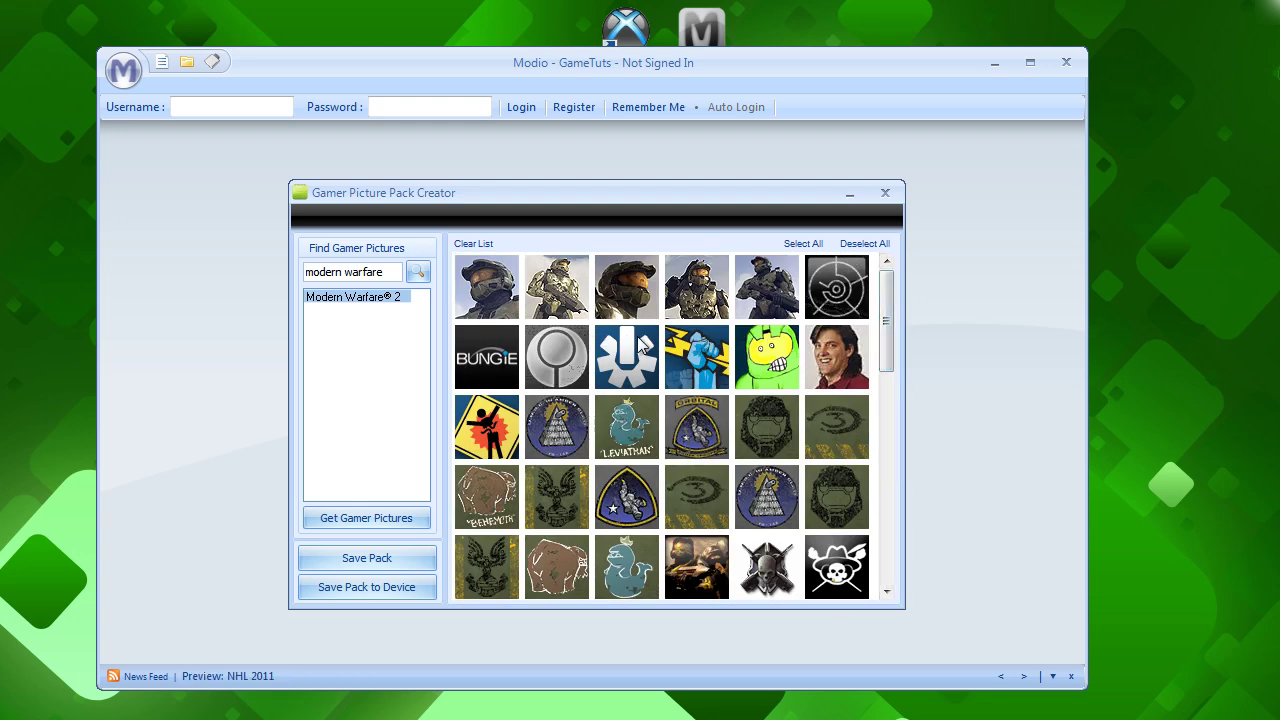
Step: Tick the second Master Chief picture and leave the third Halo picture unticked
click(567, 299)
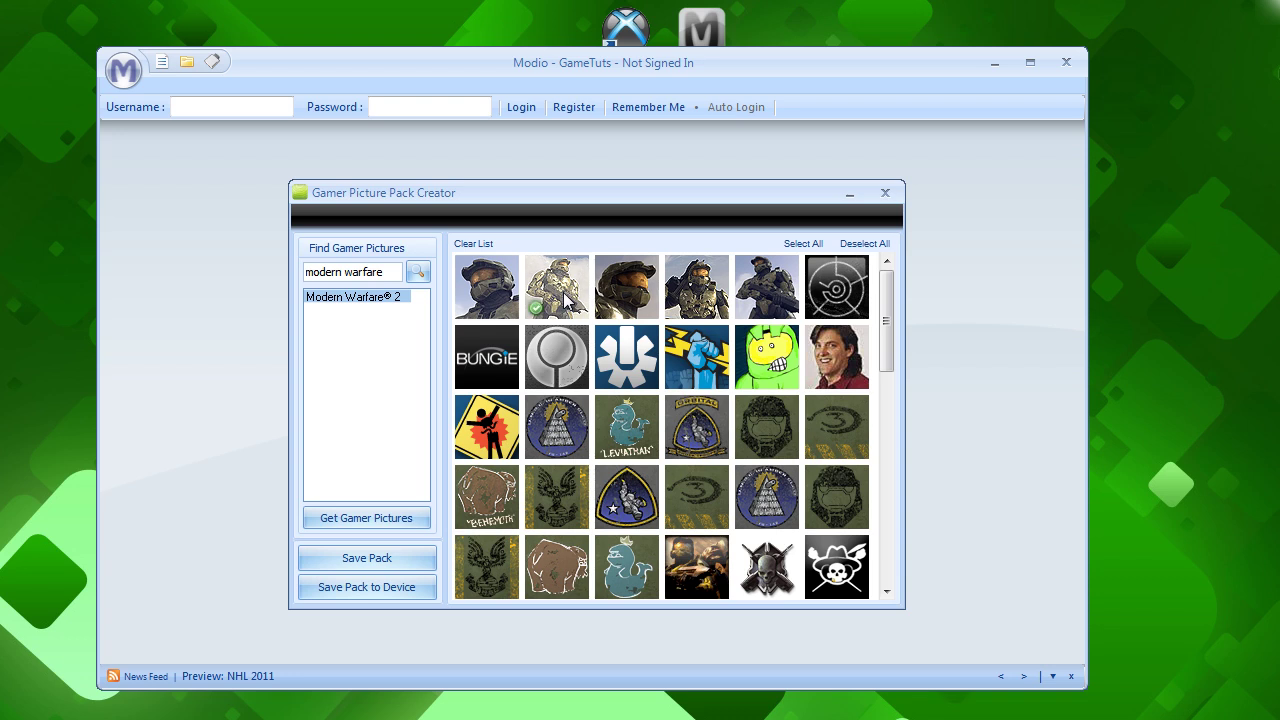
click(630, 300)
click(630, 300)
click(630, 300)
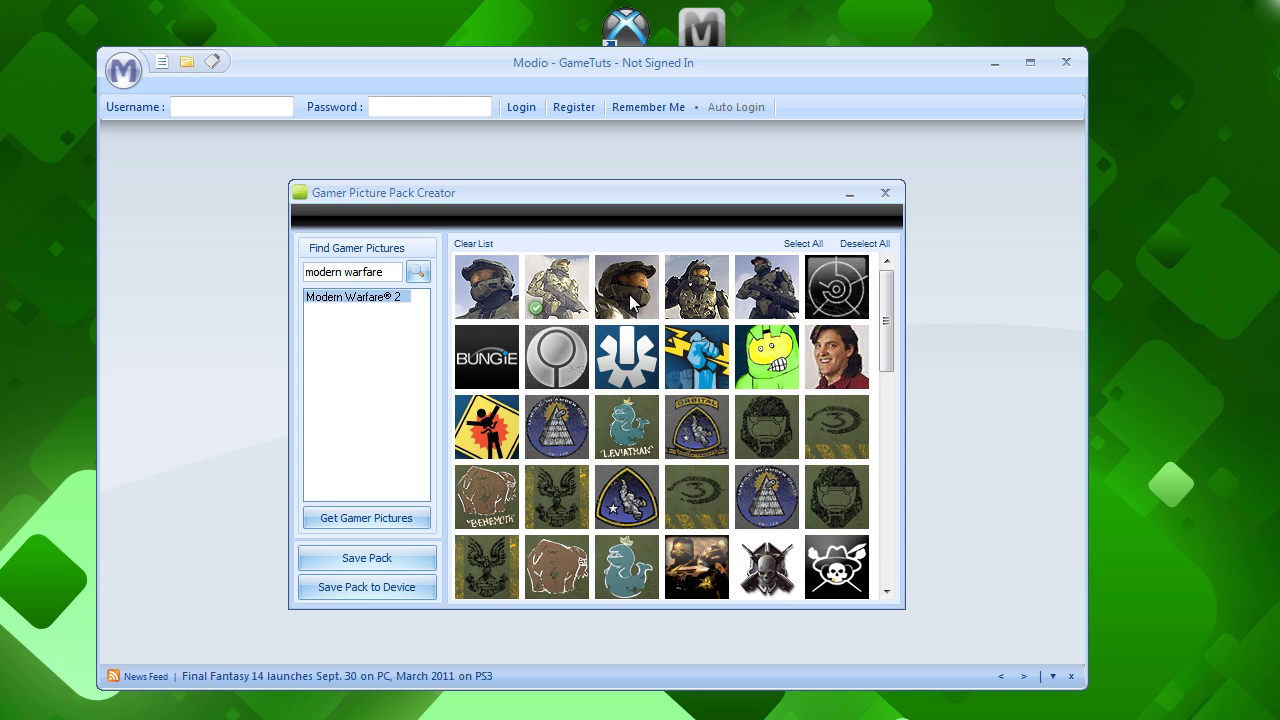
click(630, 300)
click(630, 300)
click(629, 296)
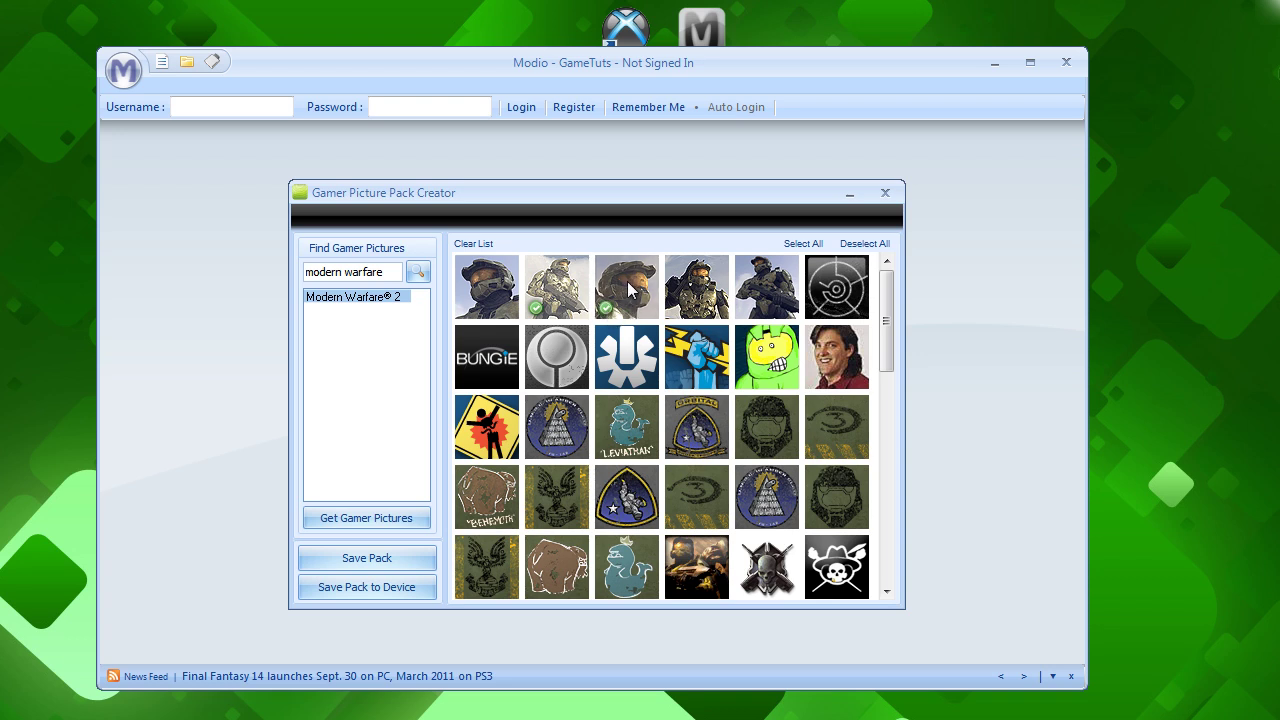
click(629, 296)
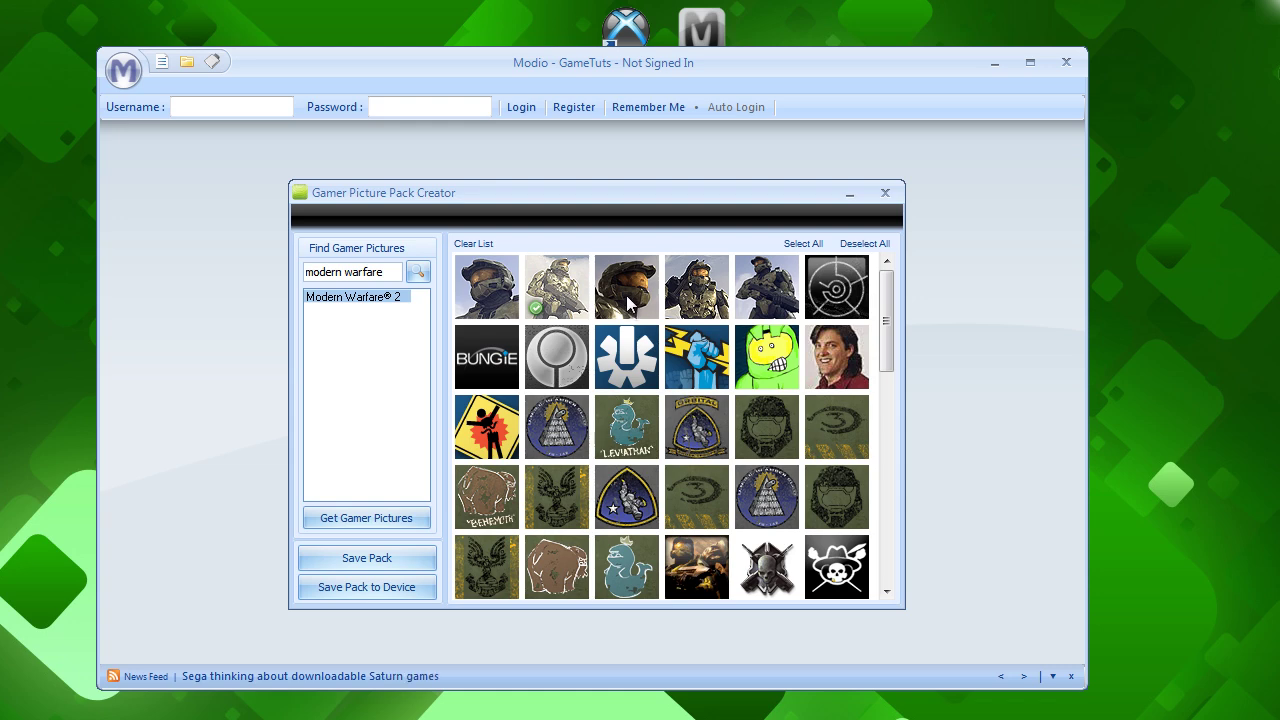
Step: Tick the helmet, the skull and iron-cross medals, the radiation icon and the emblem above it
scroll(676, 416, down, 2)
click(772, 312)
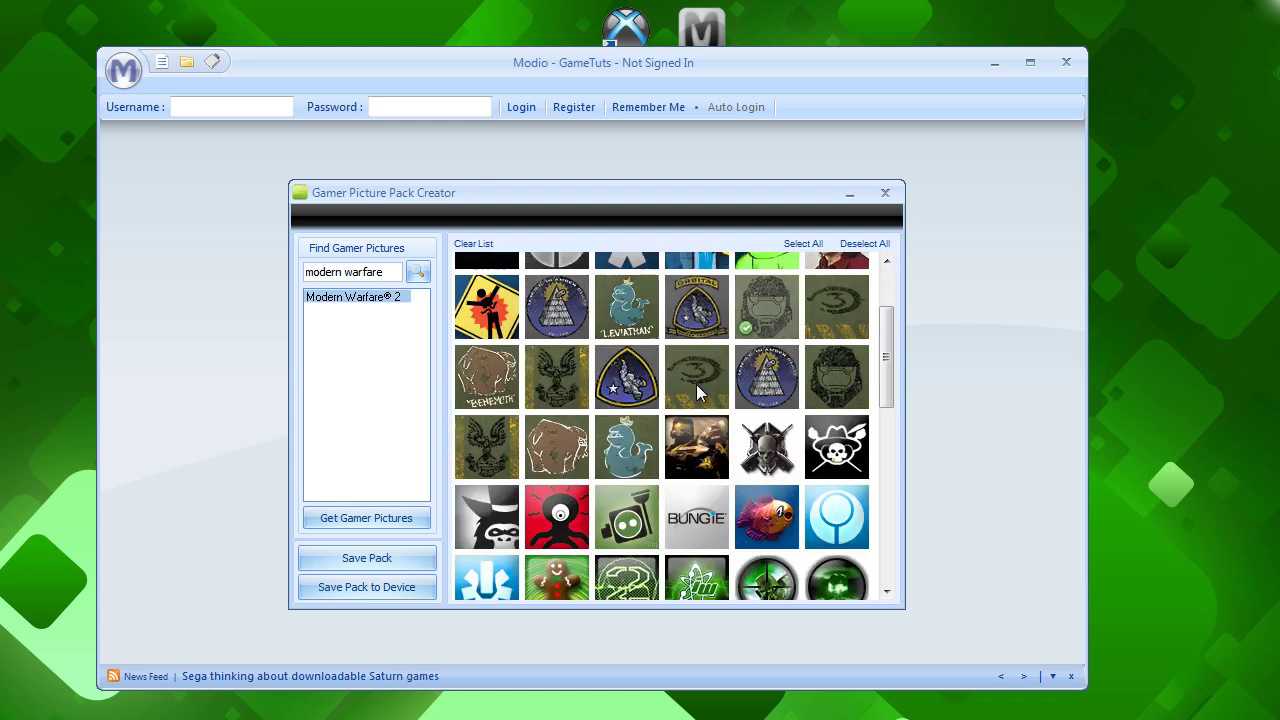
scroll(697, 380, down, 6)
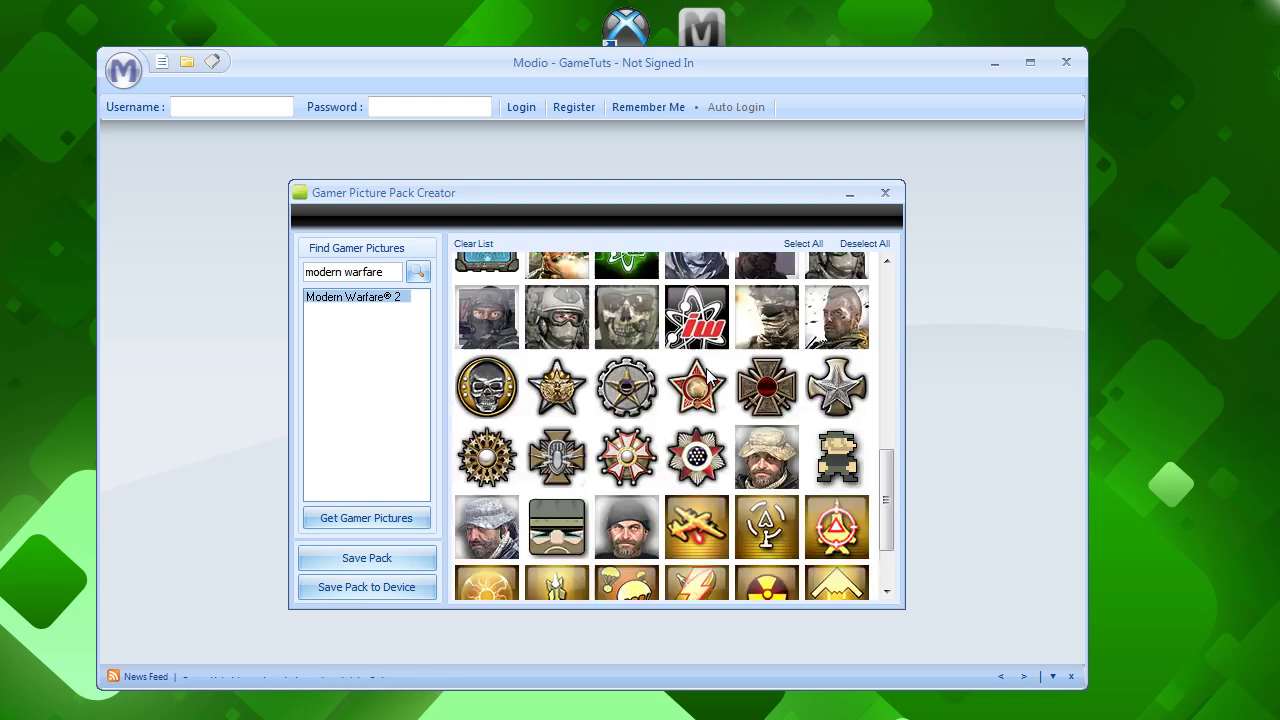
scroll(690, 380, down, 2)
click(506, 296)
click(792, 306)
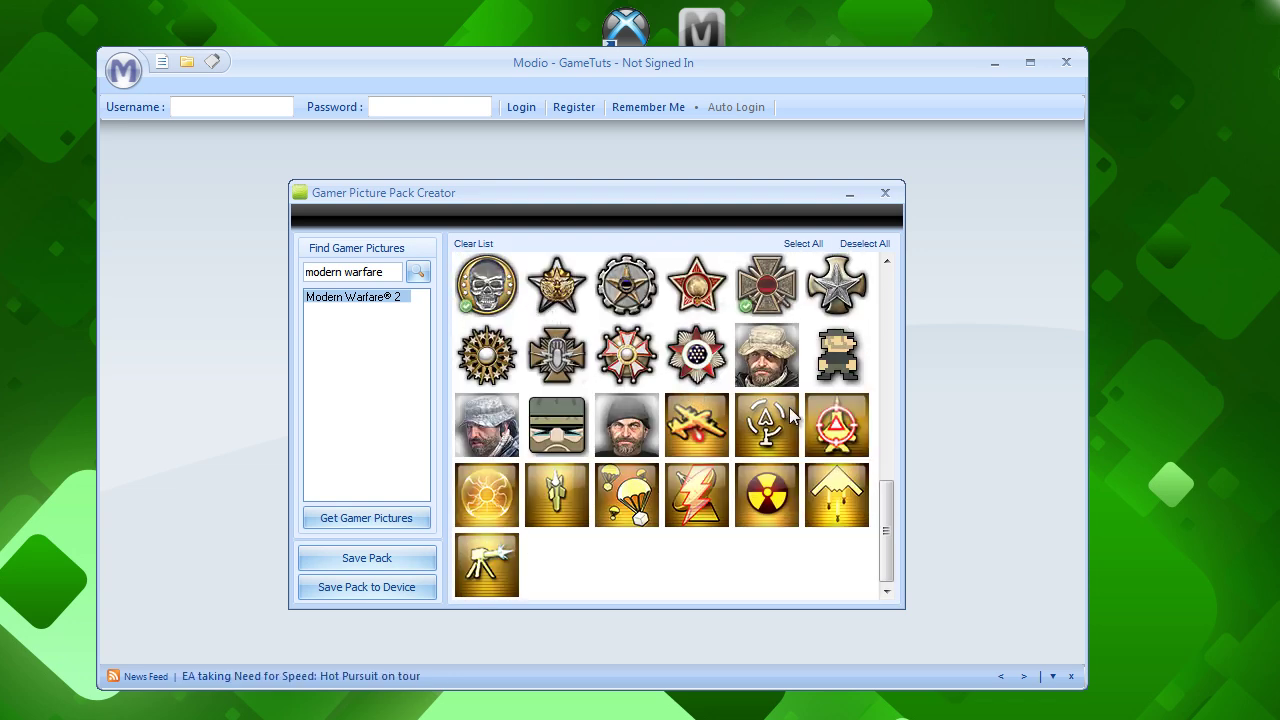
click(780, 505)
click(777, 445)
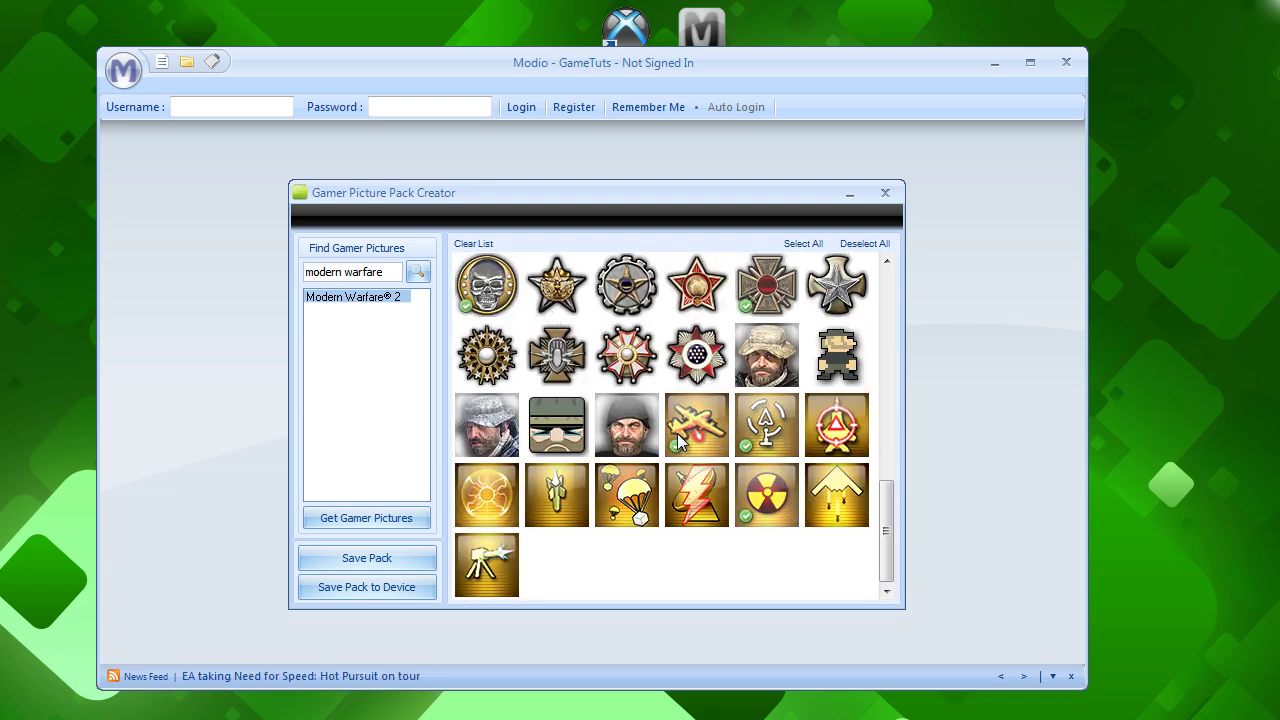
scroll(779, 565, up, 10)
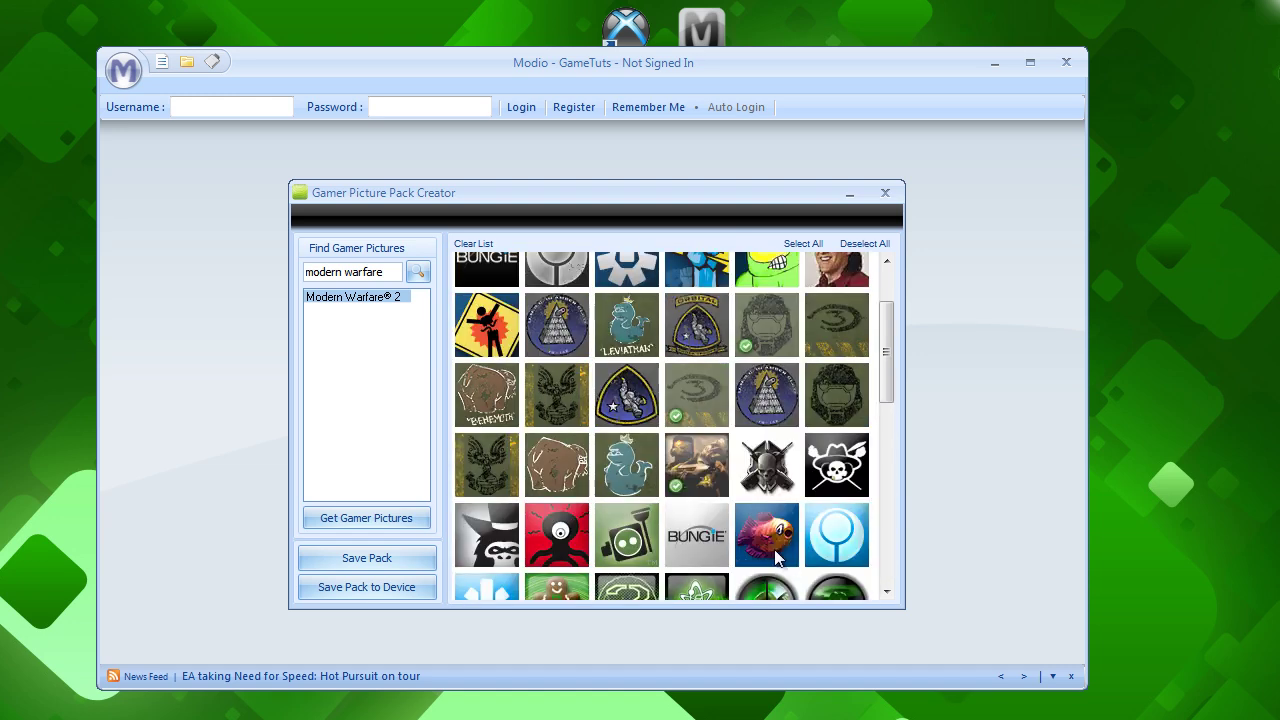
scroll(720, 440, down, 2)
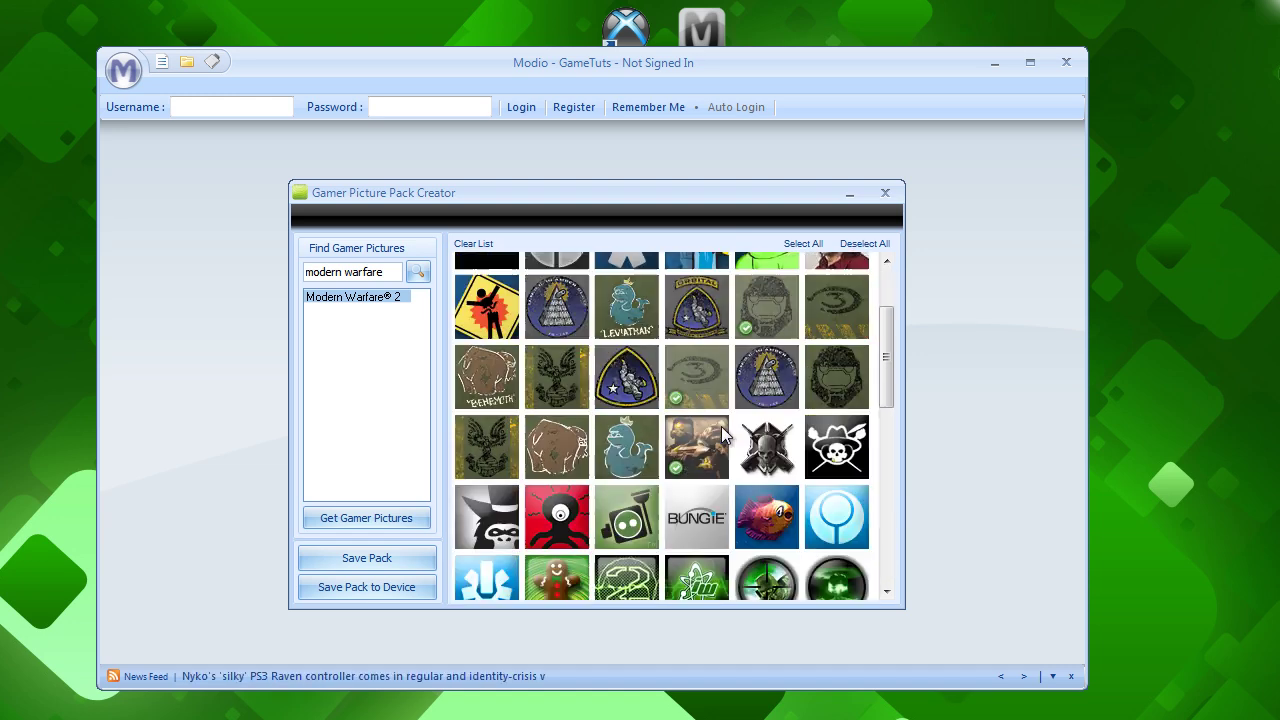
scroll(692, 452, up, 2)
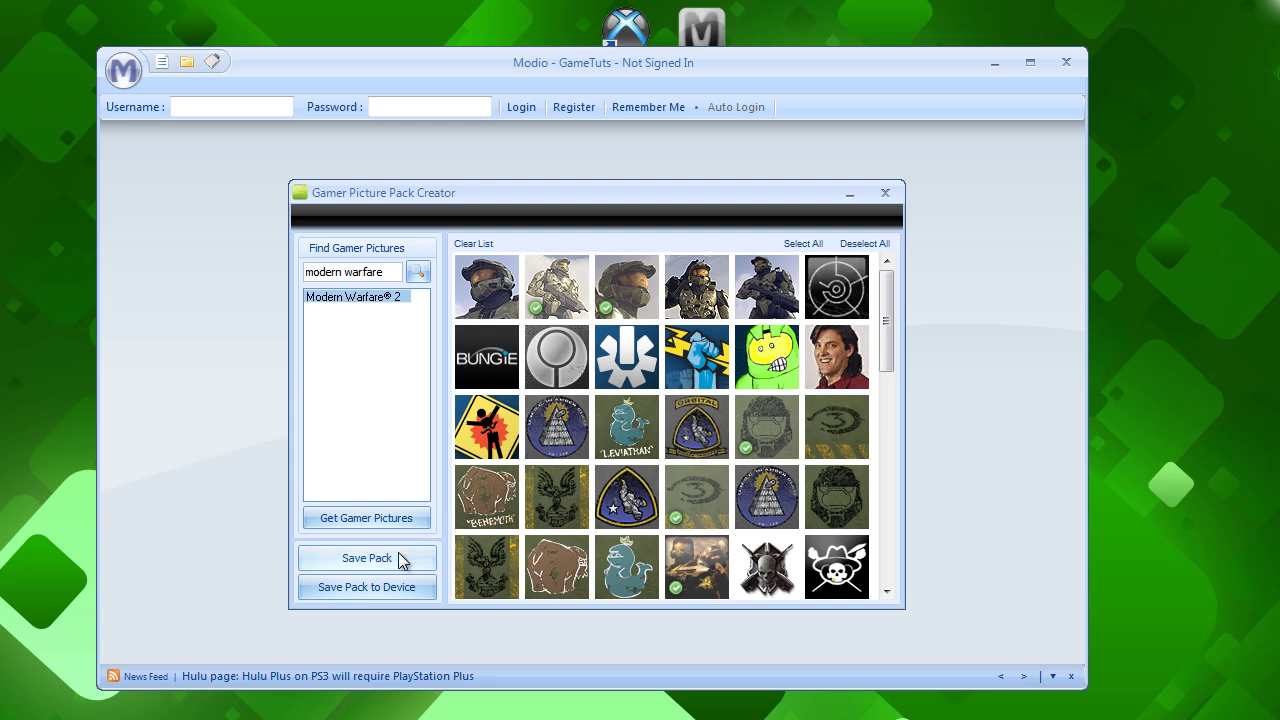
Step: Save the ticked pictures as pack 'gpics' in the gamerPics folder and acknowledge the success message
click(368, 558)
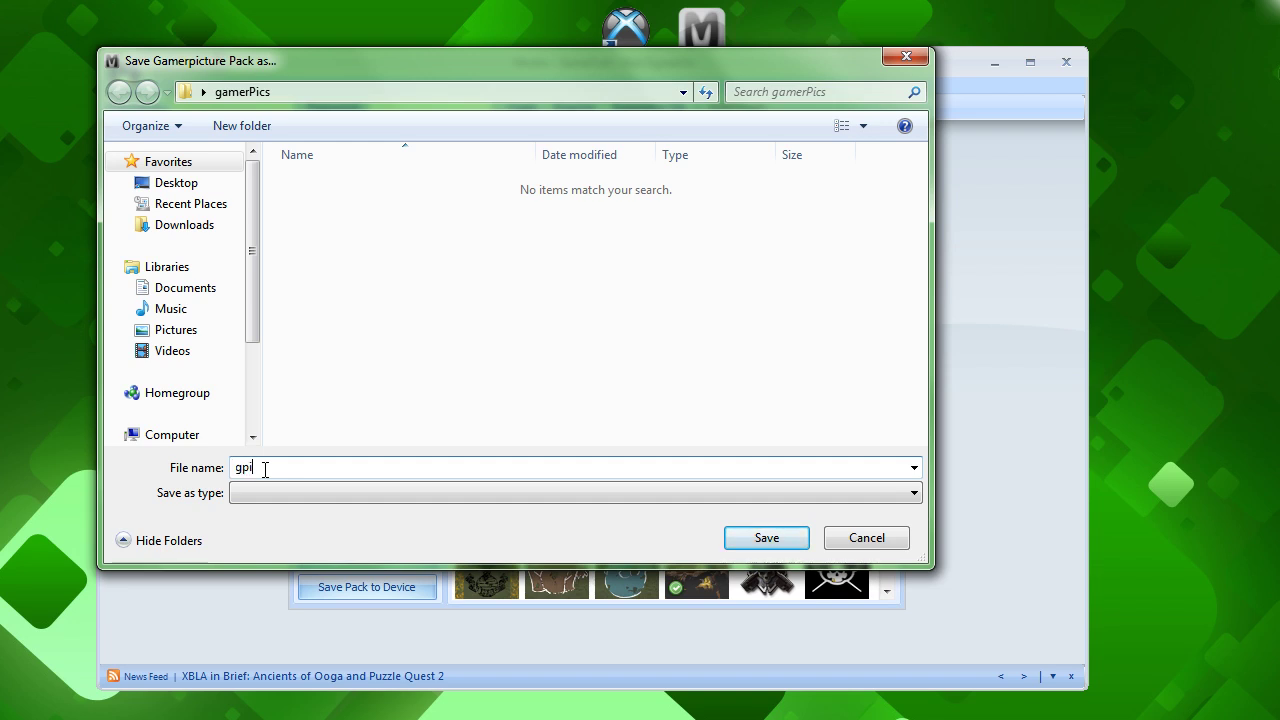
text(s)
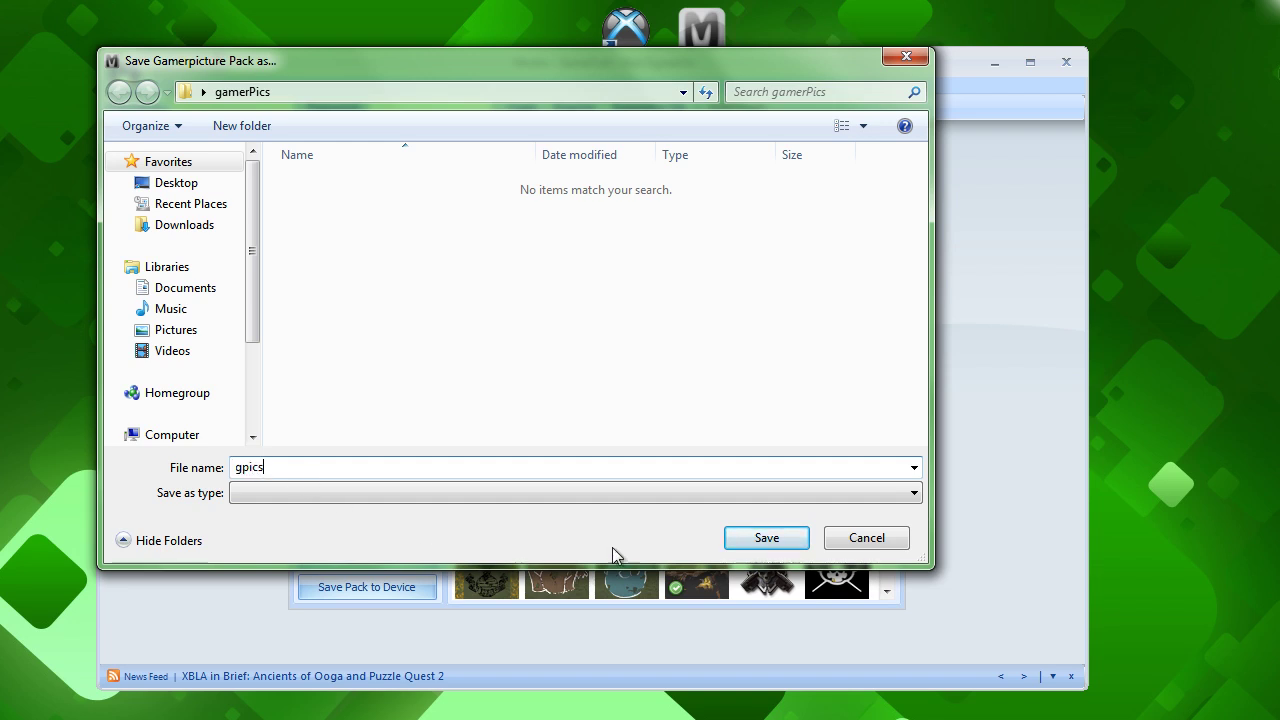
click(752, 546)
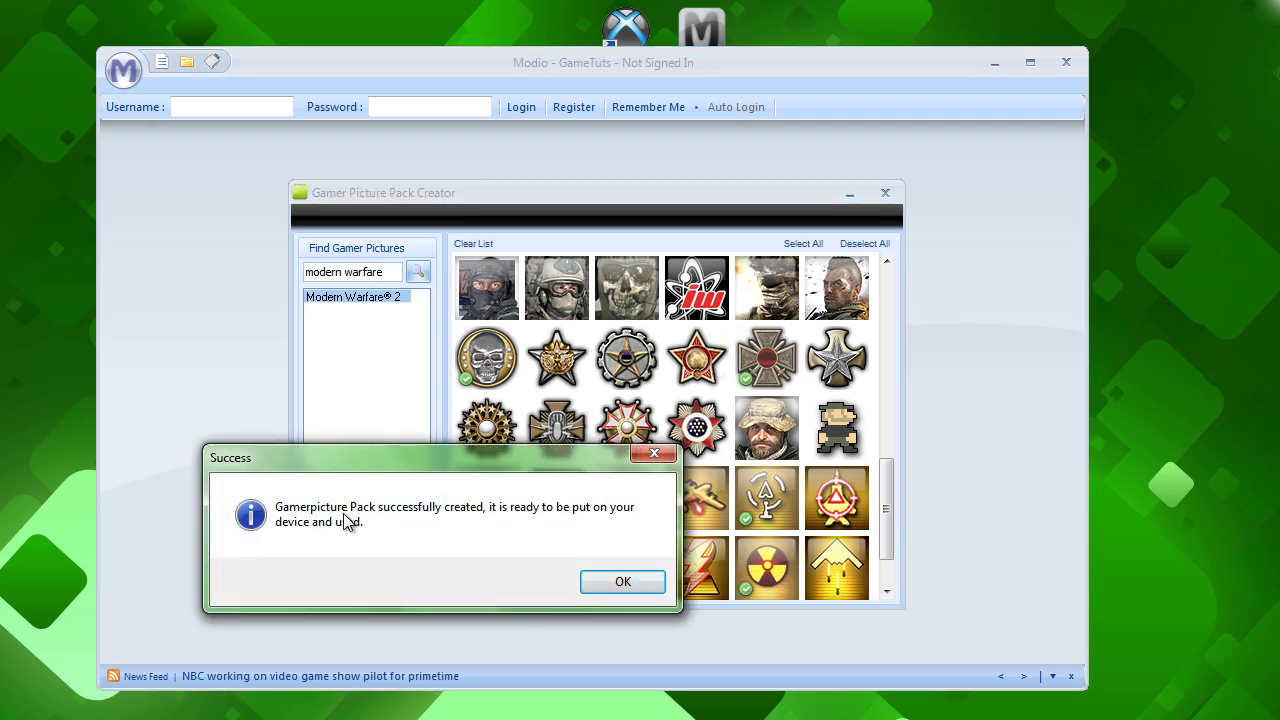
click(610, 585)
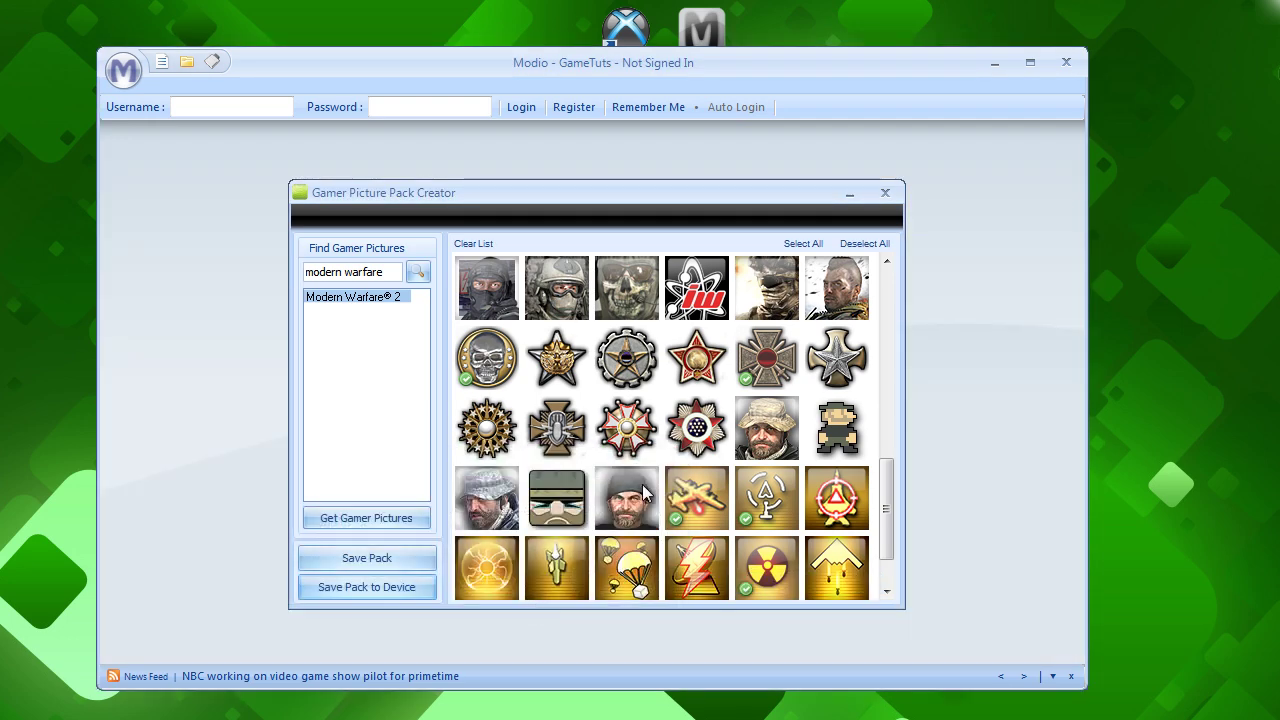
Step: Close Modio and confirm the 180 KB gpics file is in the desktop gamerPics folder
click(1067, 63)
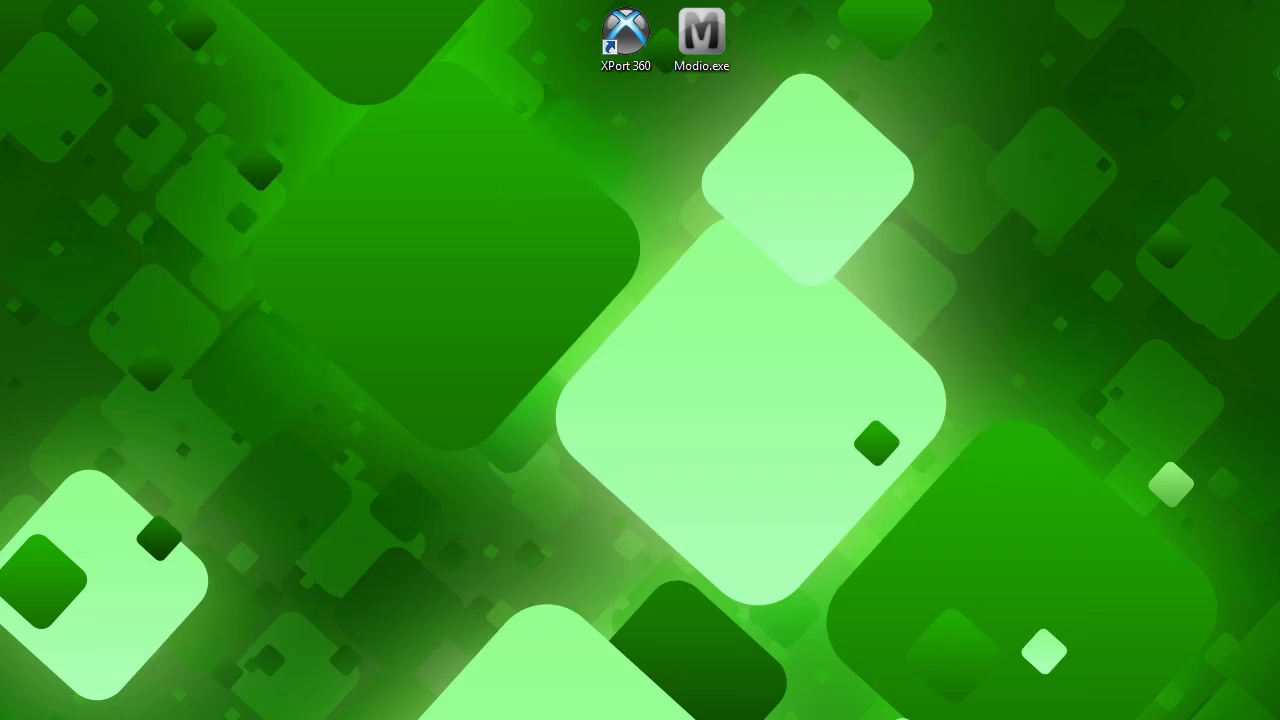
click(524, 135)
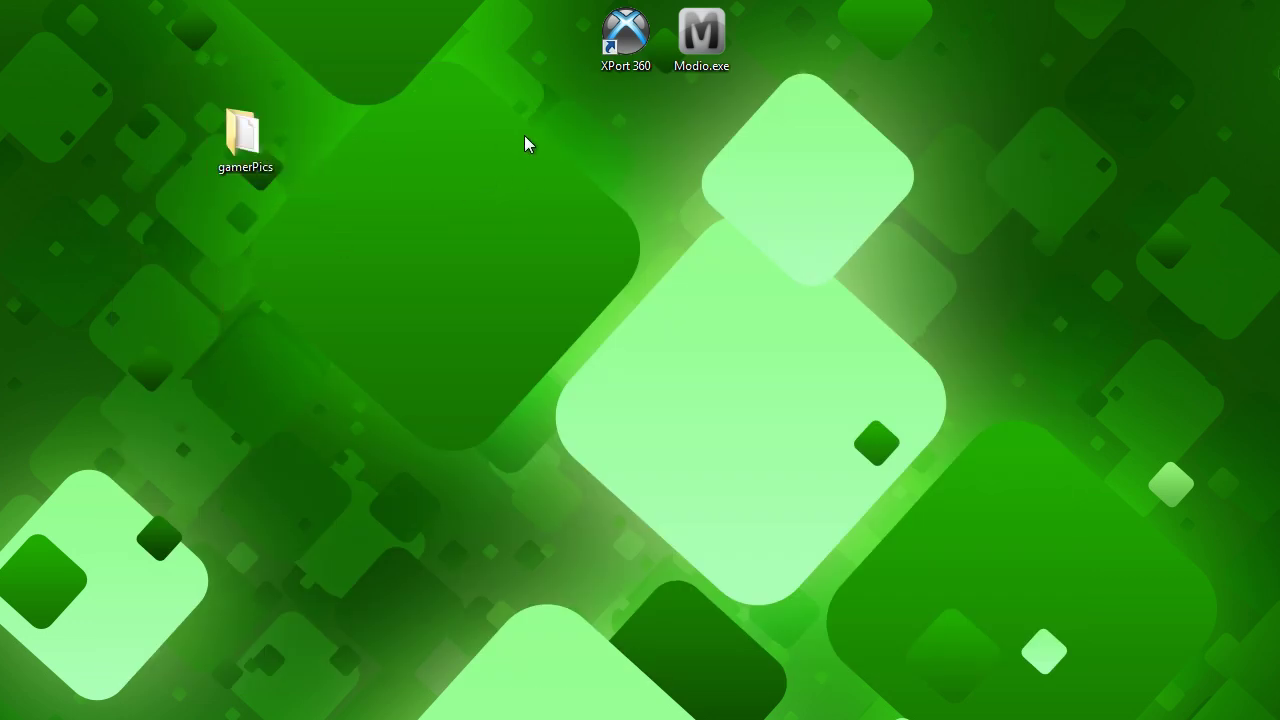
double_click(273, 131)
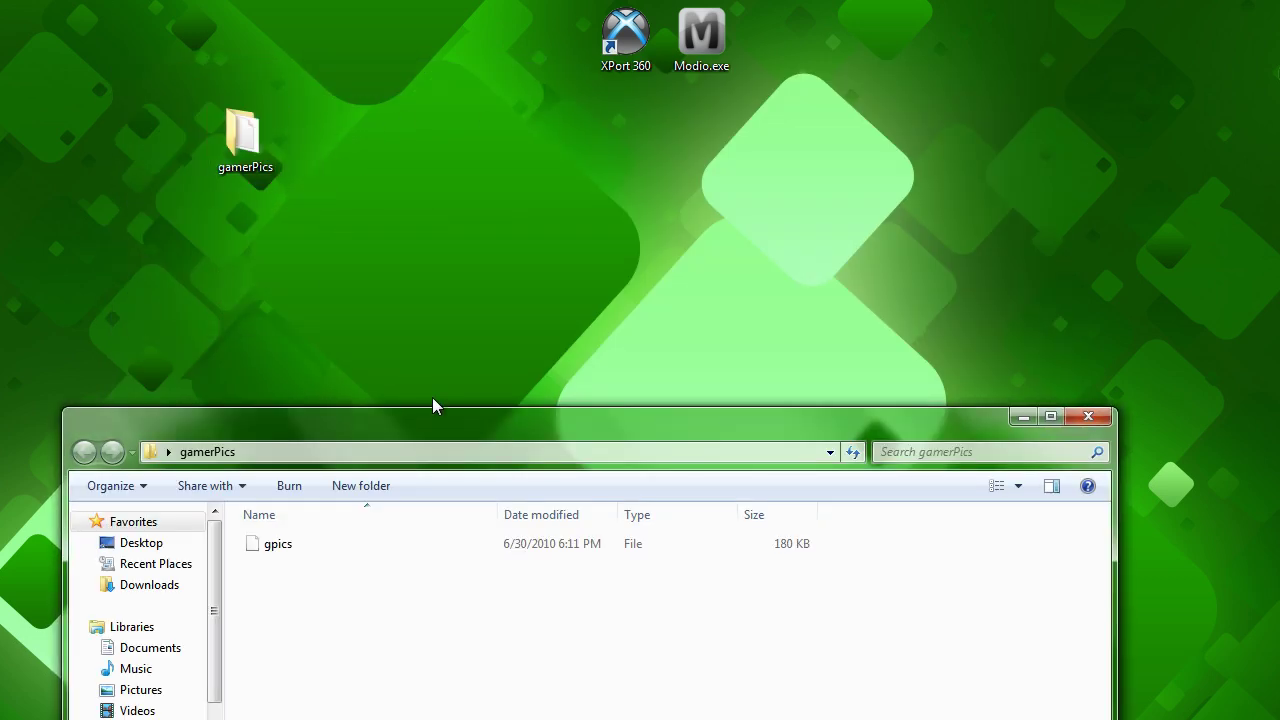
drag(433, 402, 452, 186)
click(1093, 182)
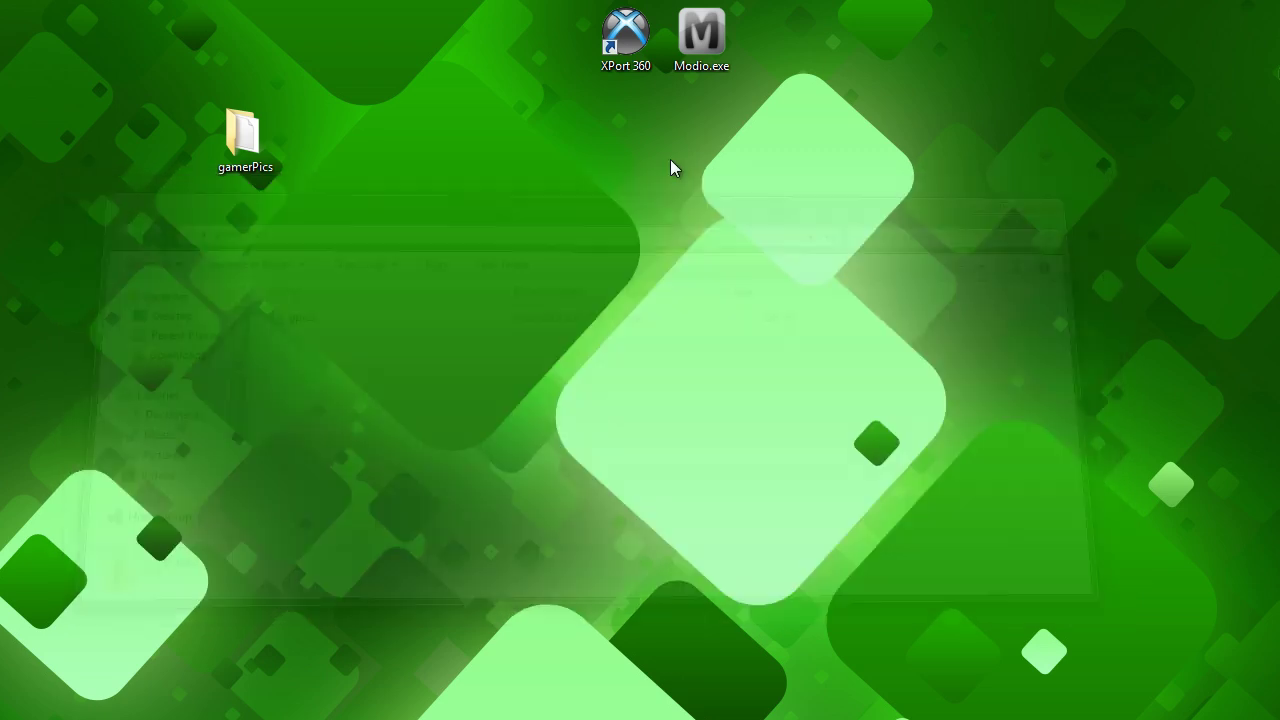
Step: Launch XPort 360 from its desktop shortcut
double_click(625, 35)
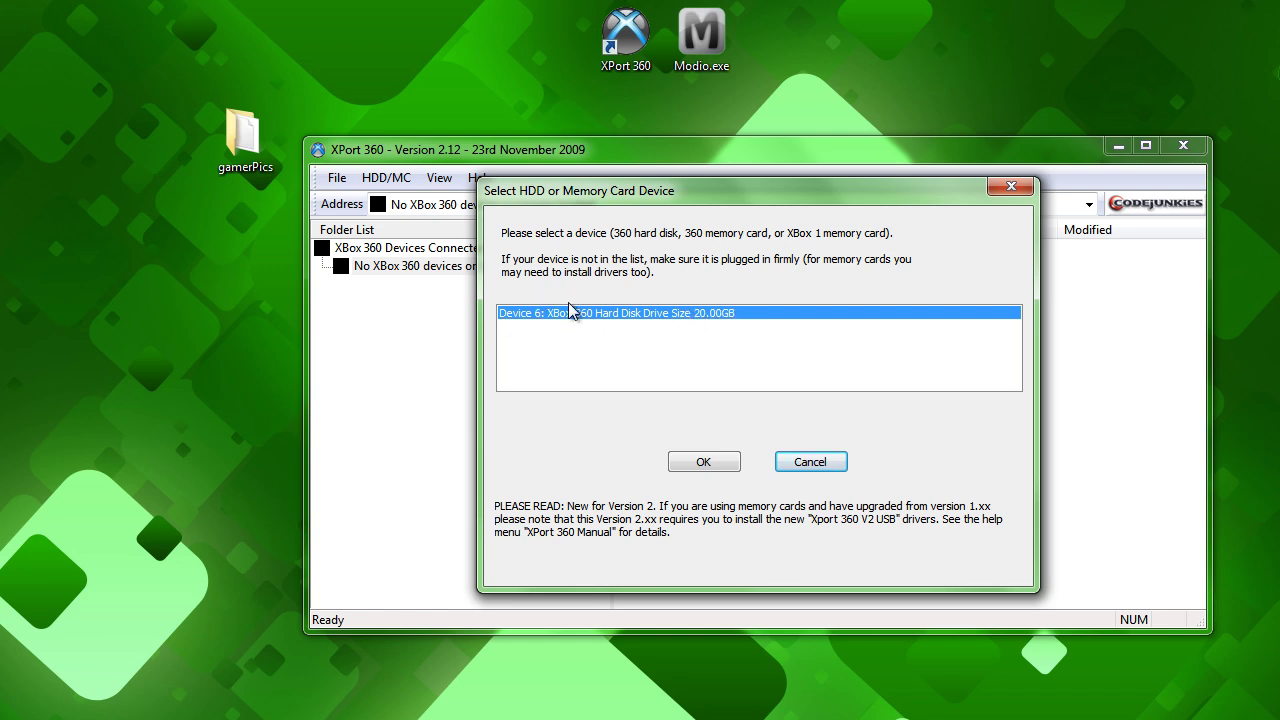
click(700, 462)
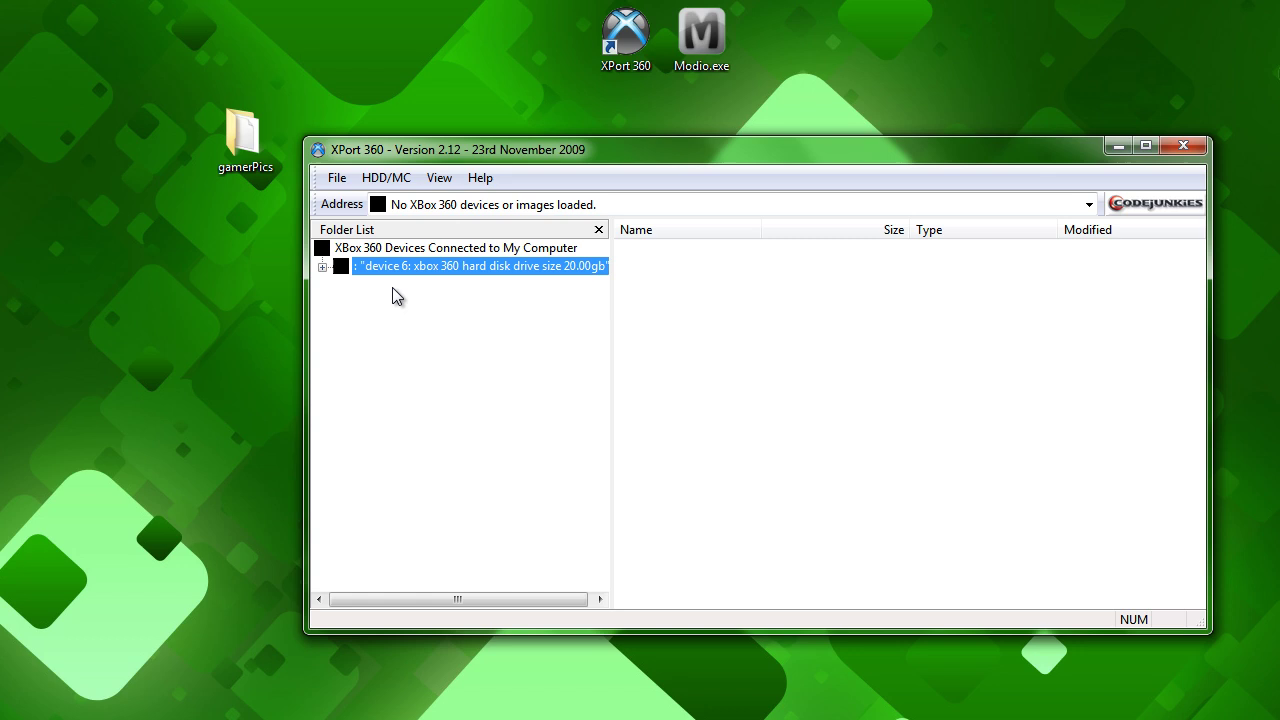
click(322, 267)
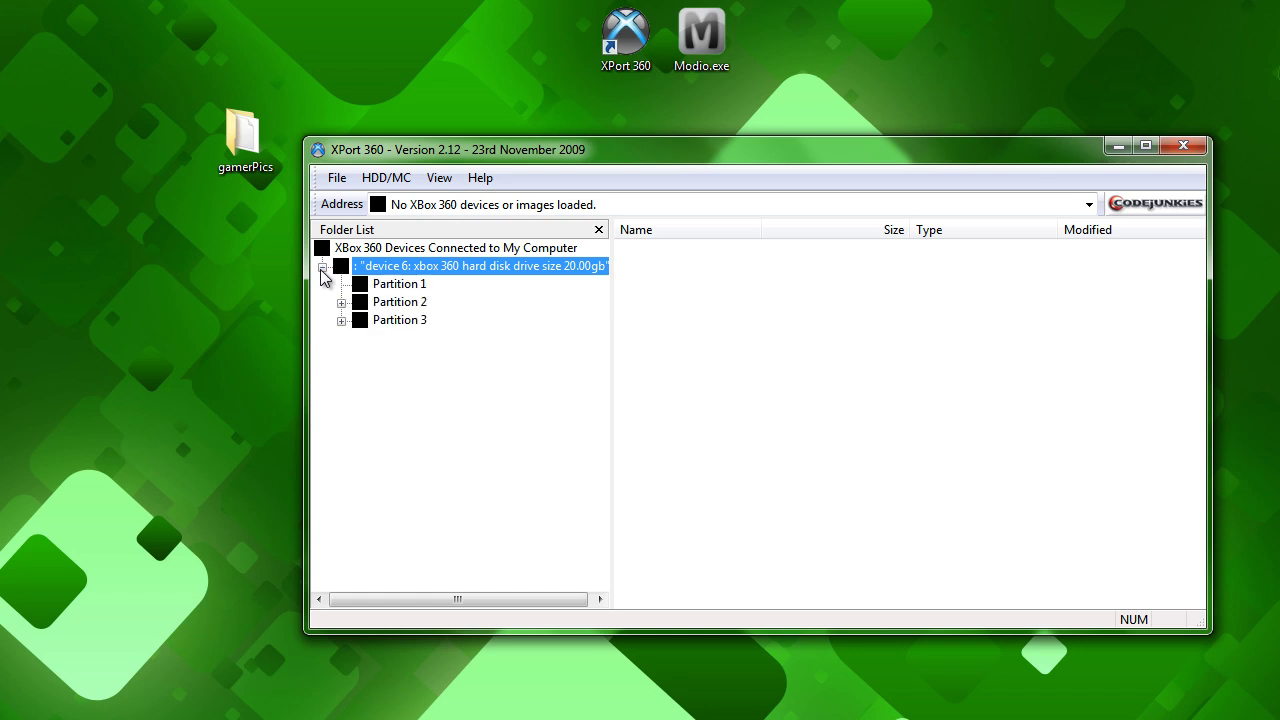
click(341, 321)
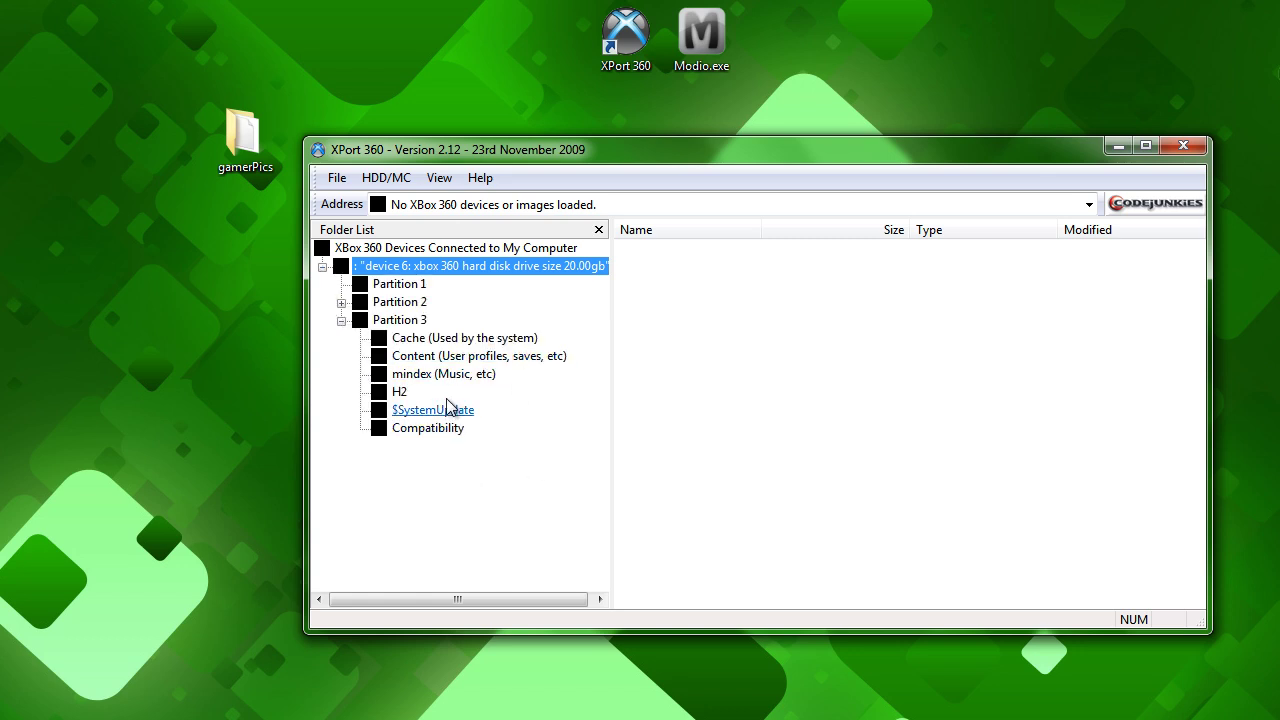
click(432, 358)
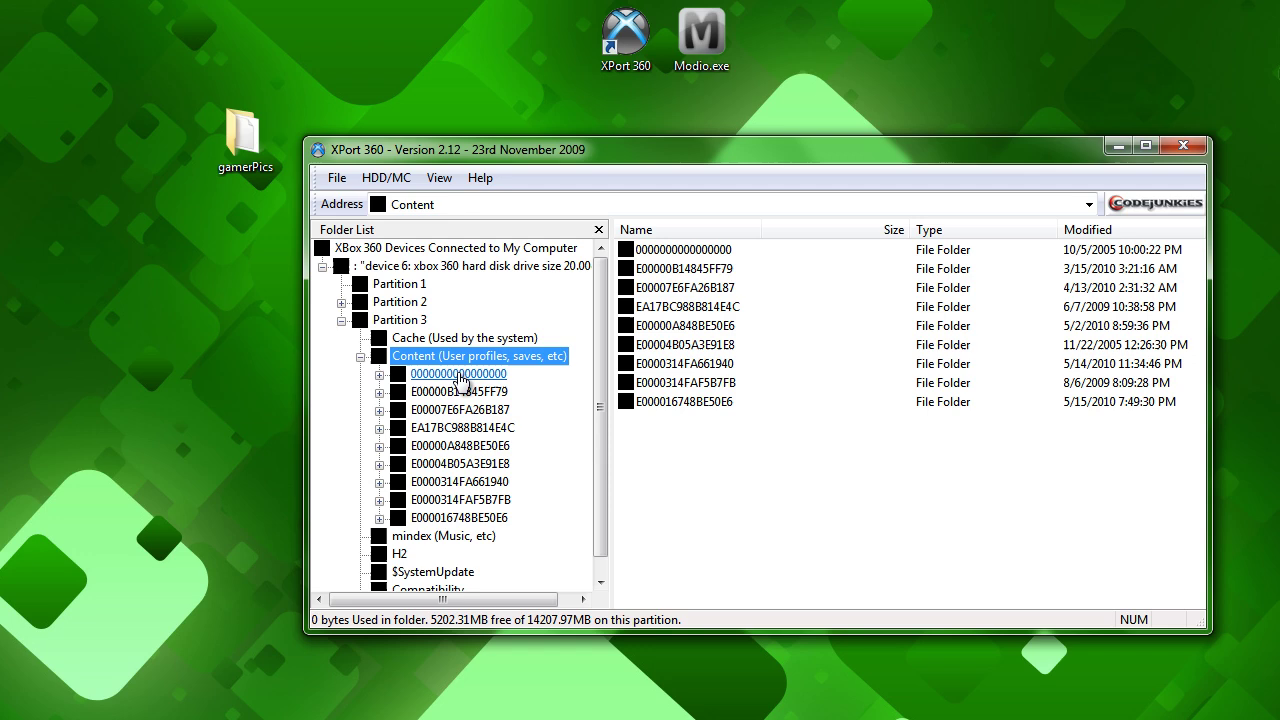
click(460, 377)
double_click(482, 378)
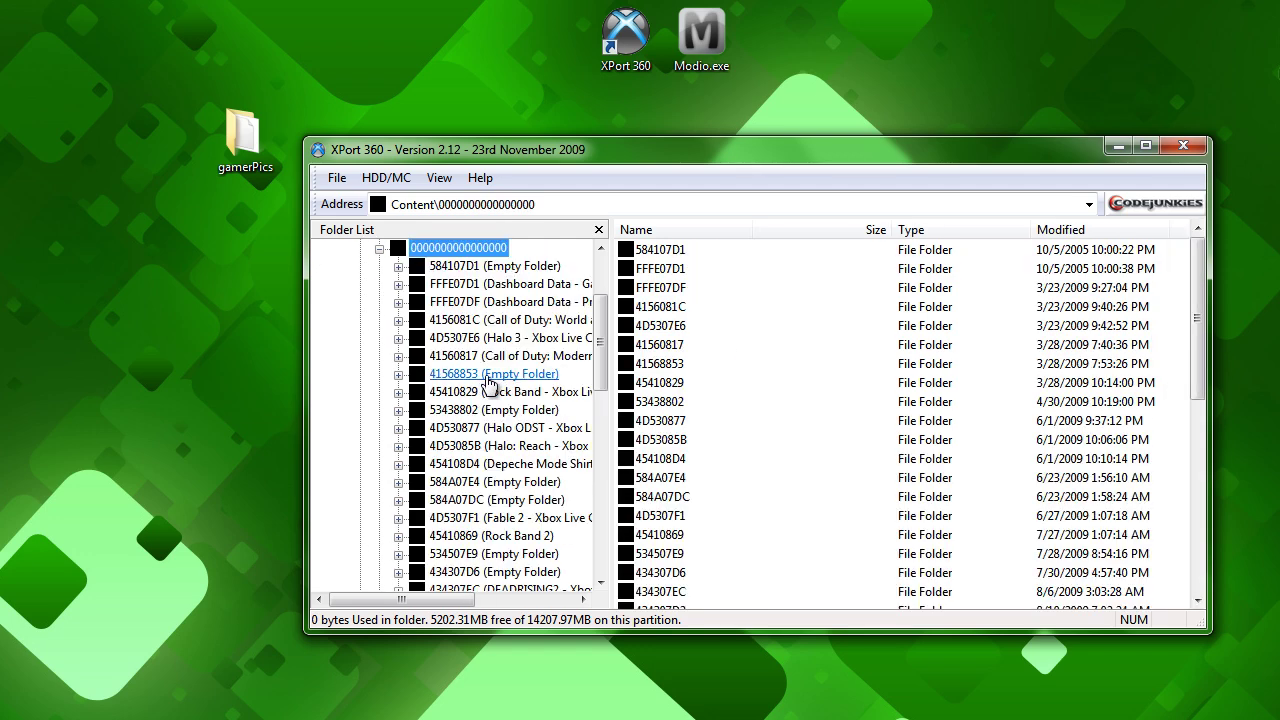
double_click(497, 288)
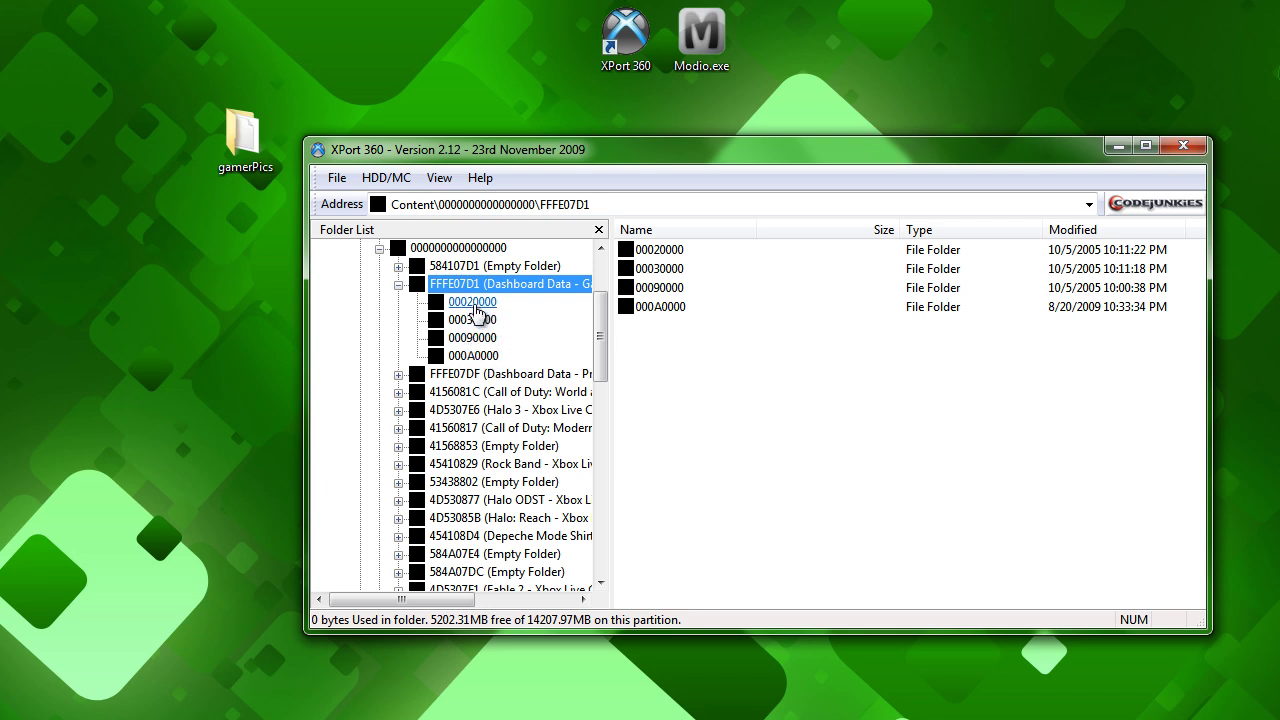
click(469, 304)
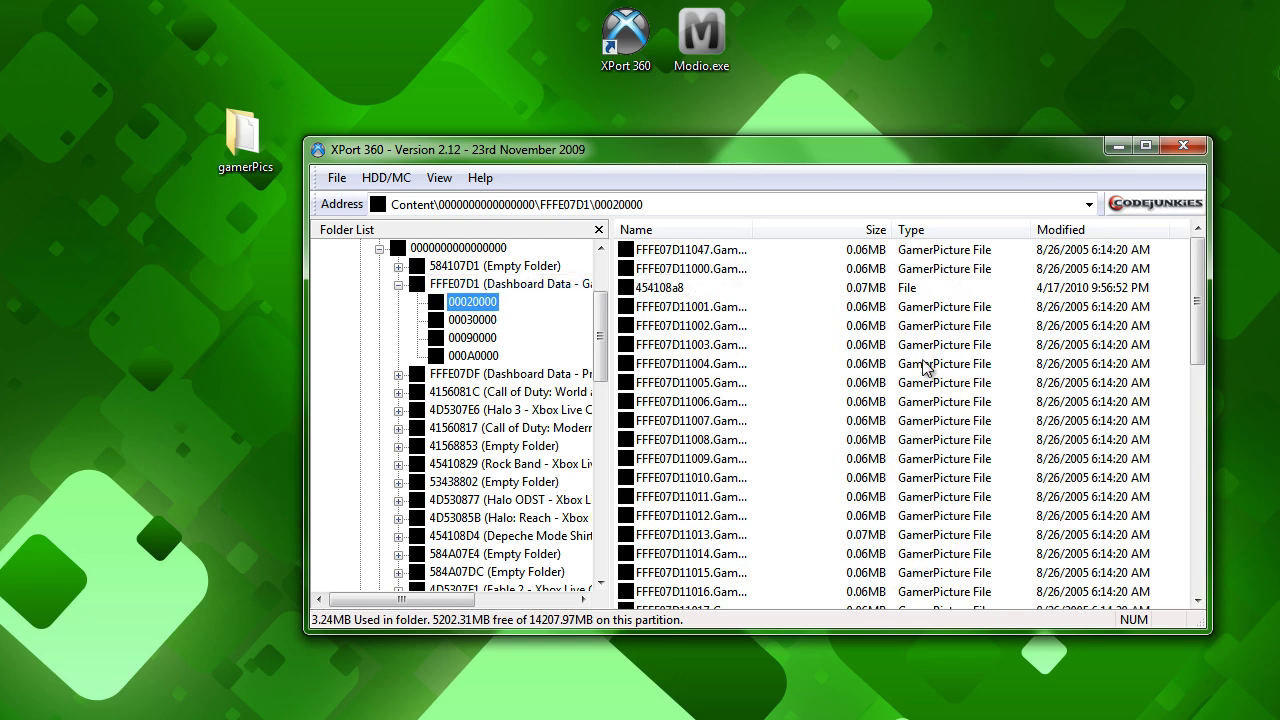
mouse_move(1196, 310)
mouse_down()
mouse_move(1196, 545)
mouse_move(1198, 300)
mouse_up()
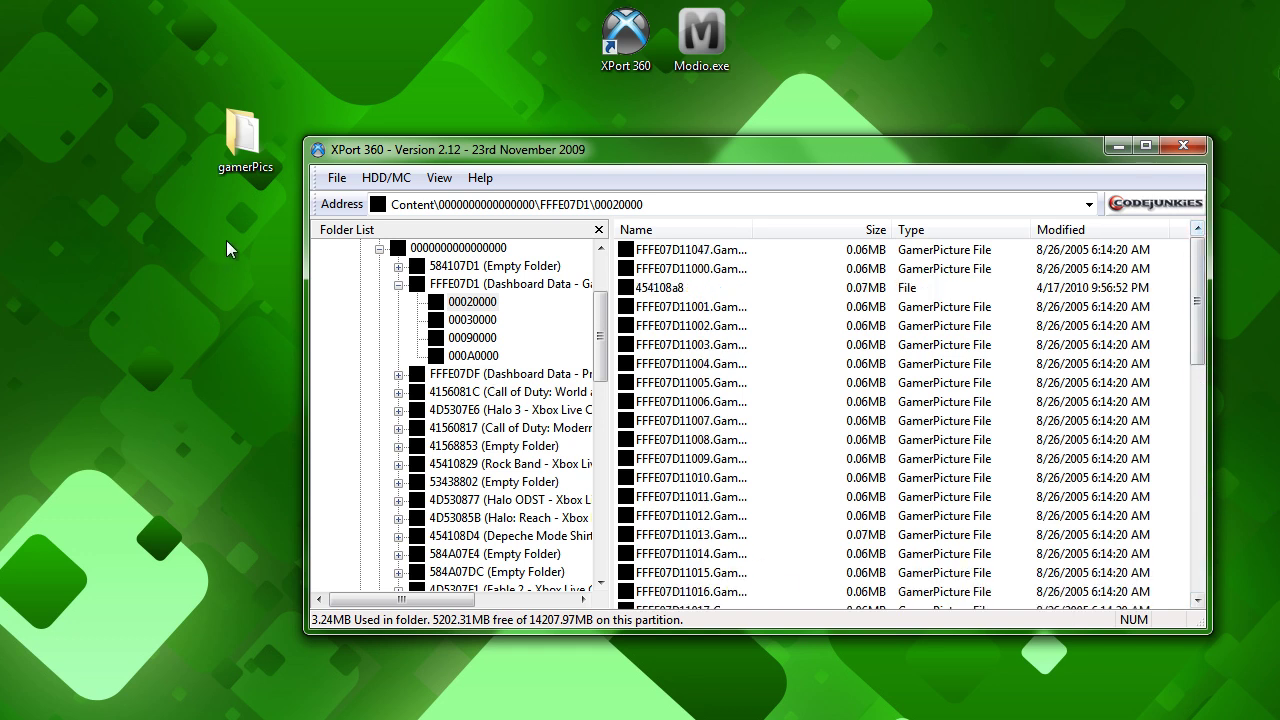
Step: Drag gpics from the desktop gamerPics folder into 00020000, then close Explorer and XPort 360
double_click(246, 175)
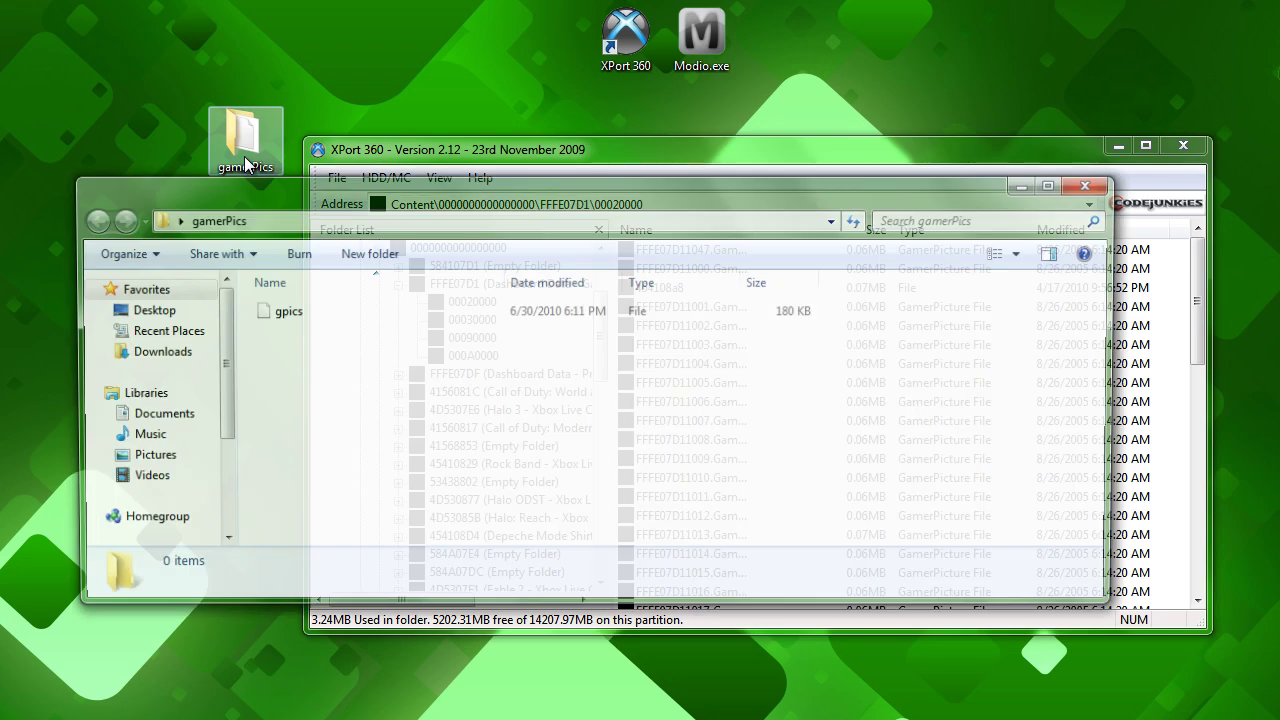
drag(366, 189, 394, 380)
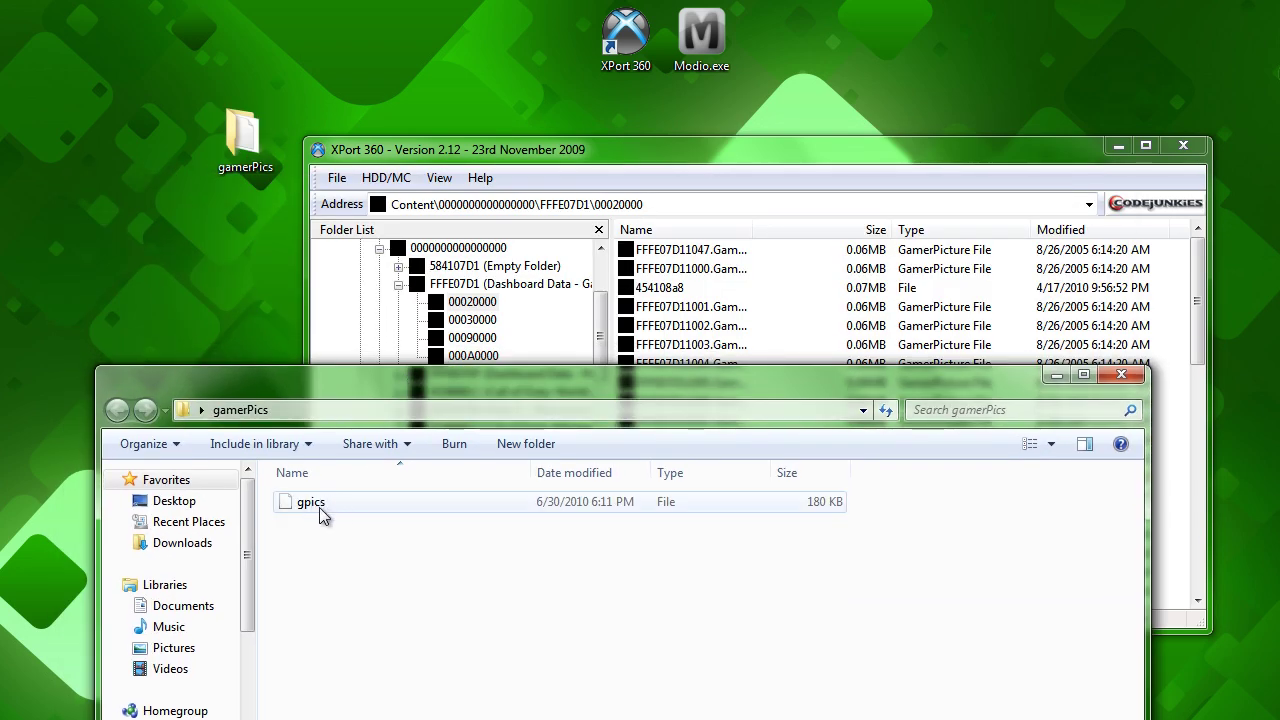
drag(310, 503, 760, 288)
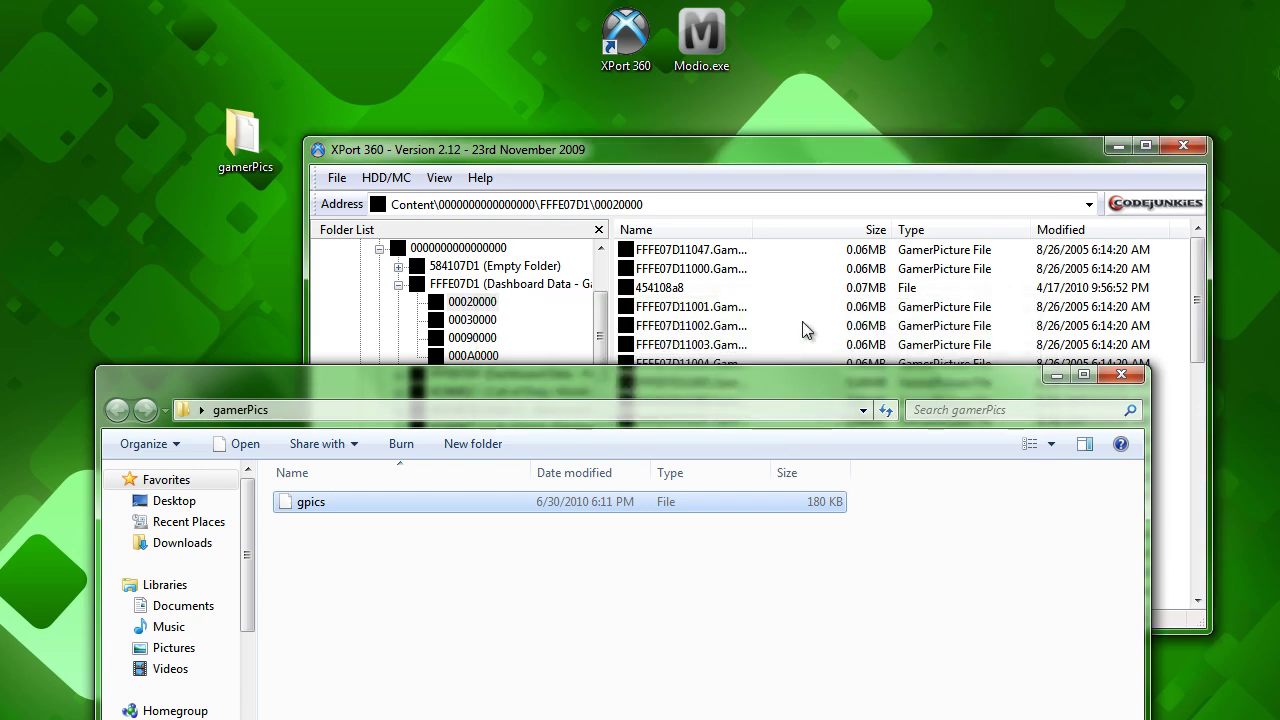
click(1120, 377)
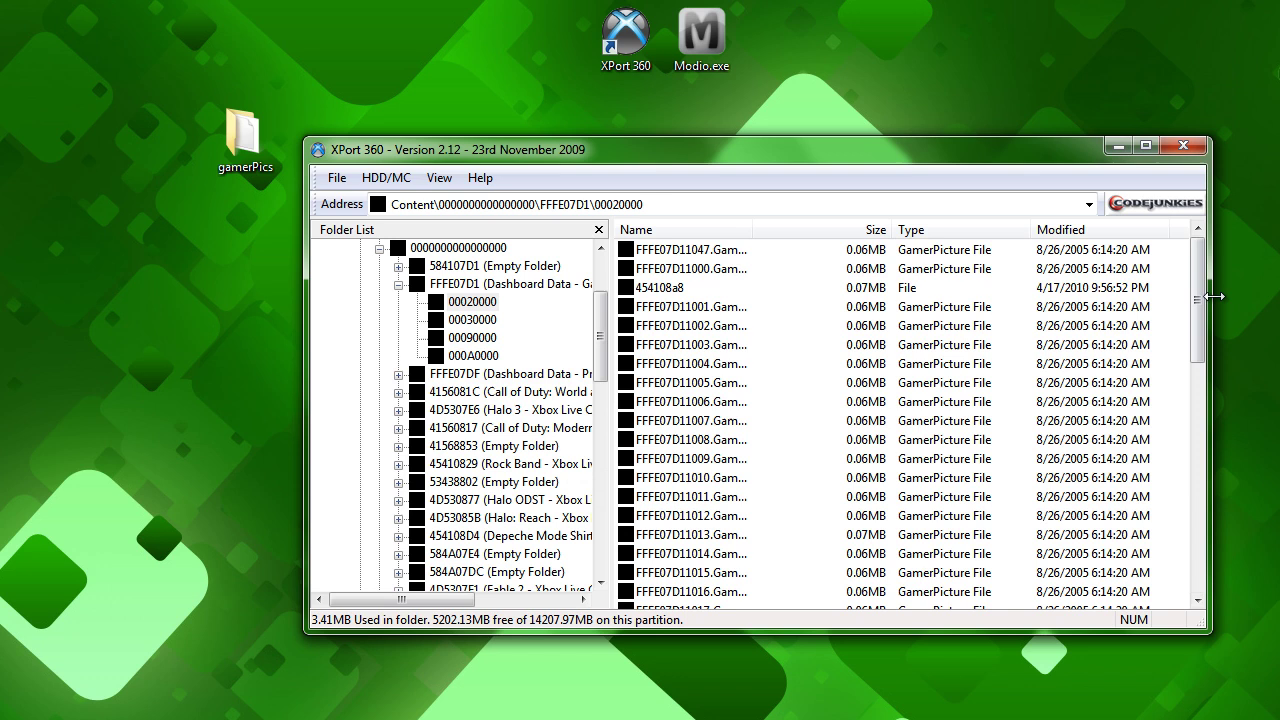
drag(1197, 300, 1197, 530)
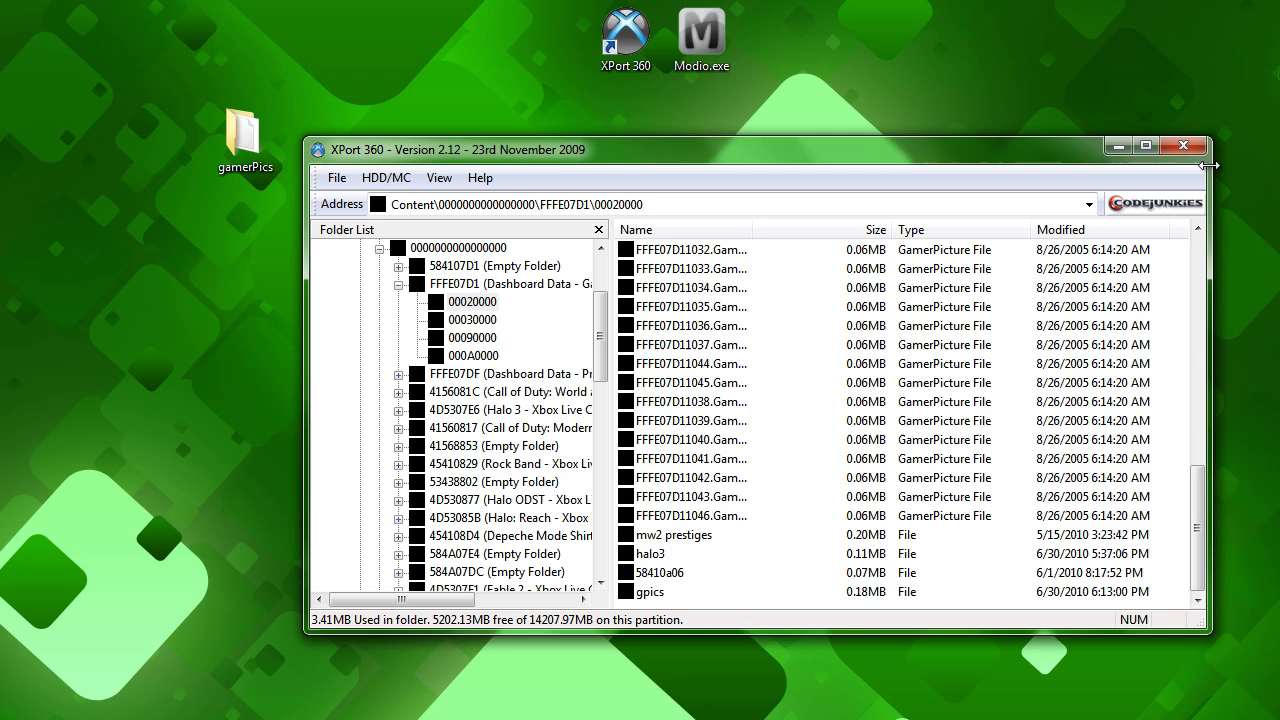
click(1168, 147)
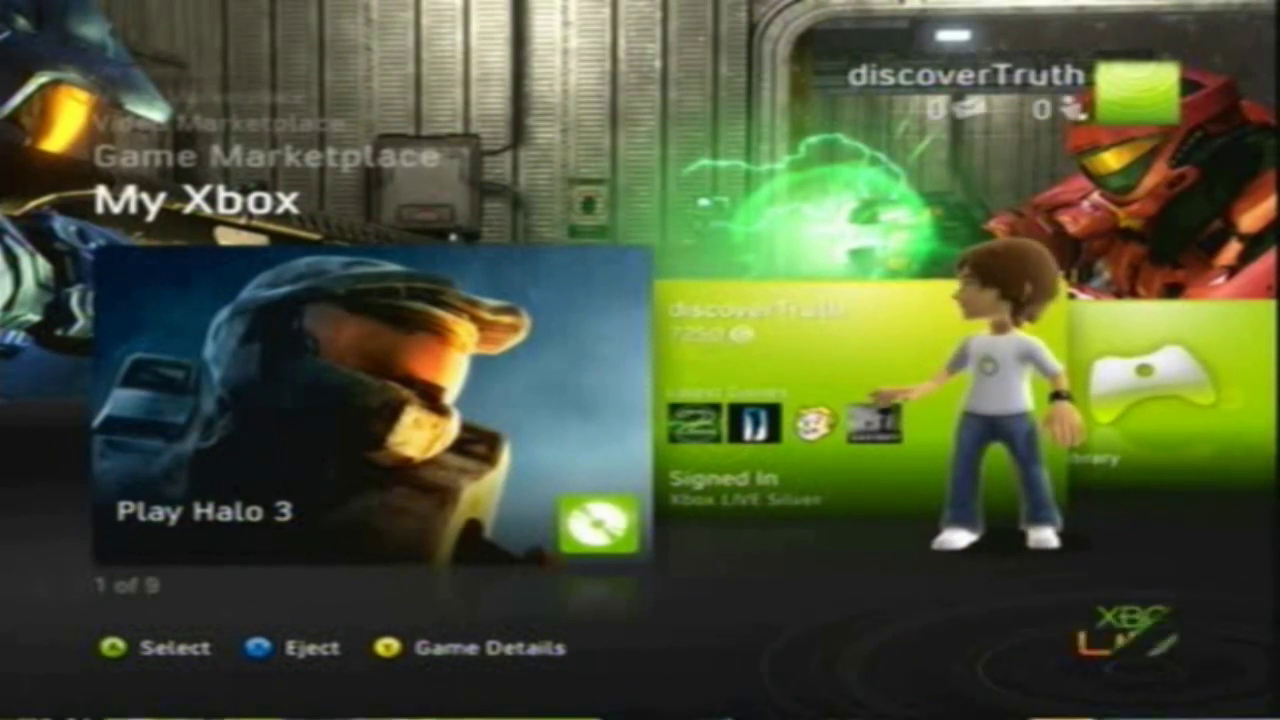
Step: Select the gamer card on My Xbox and open it to reach Profile
key(Right)
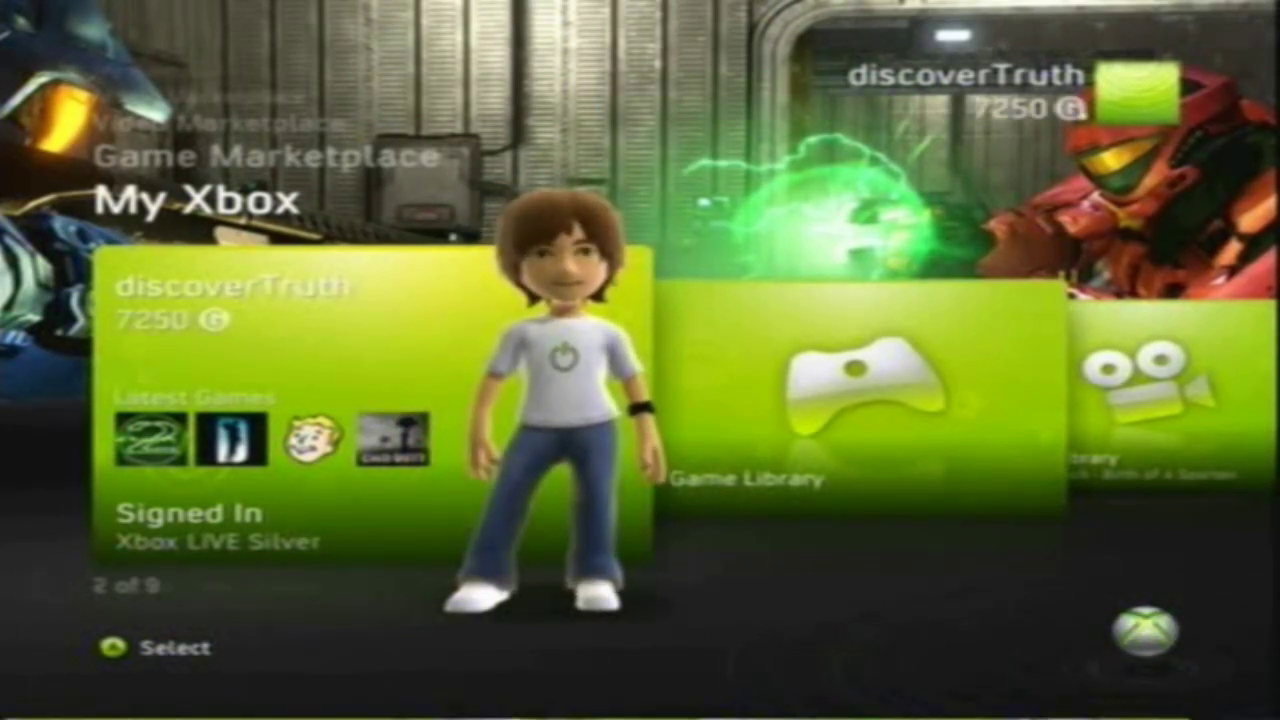
key(Left)
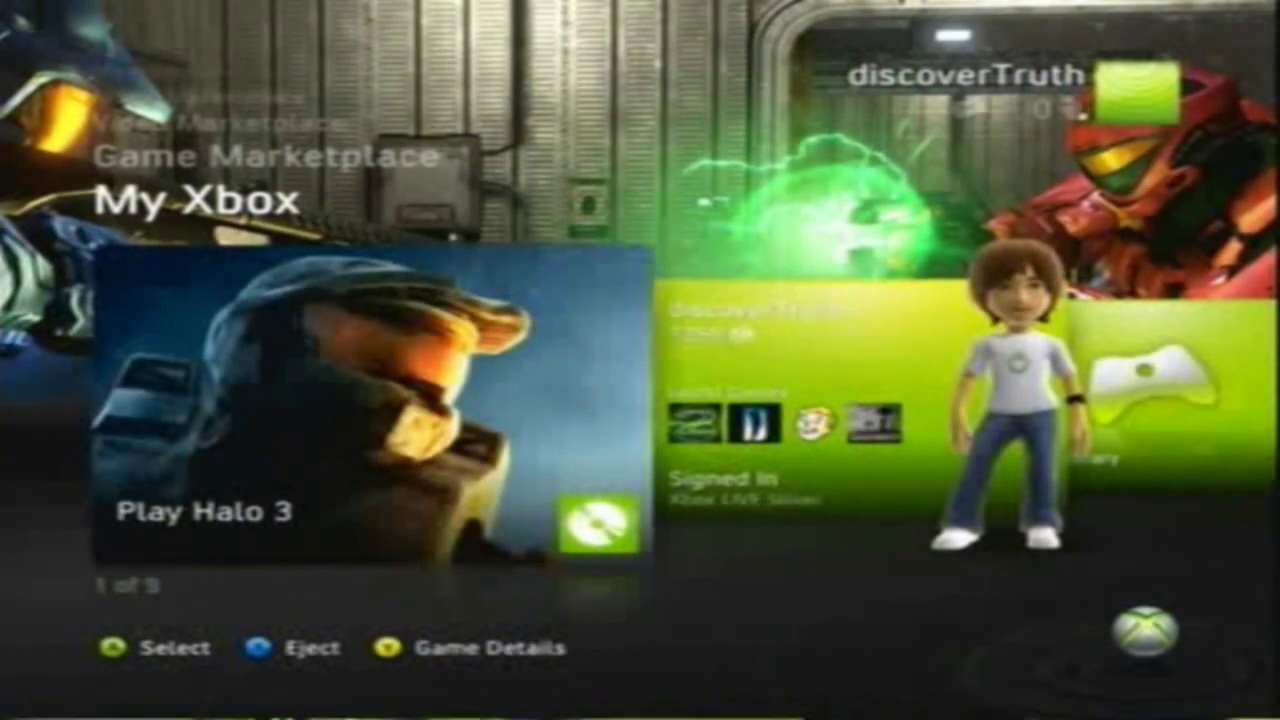
key(Right)
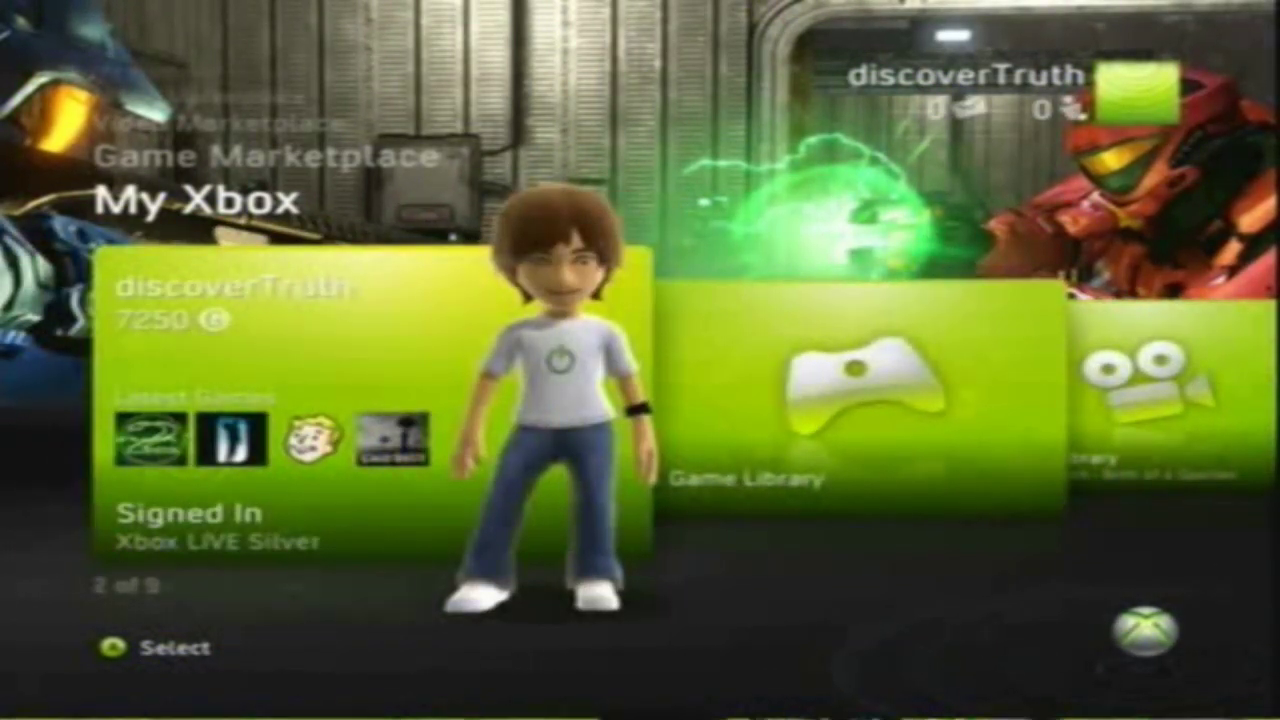
key(Return)
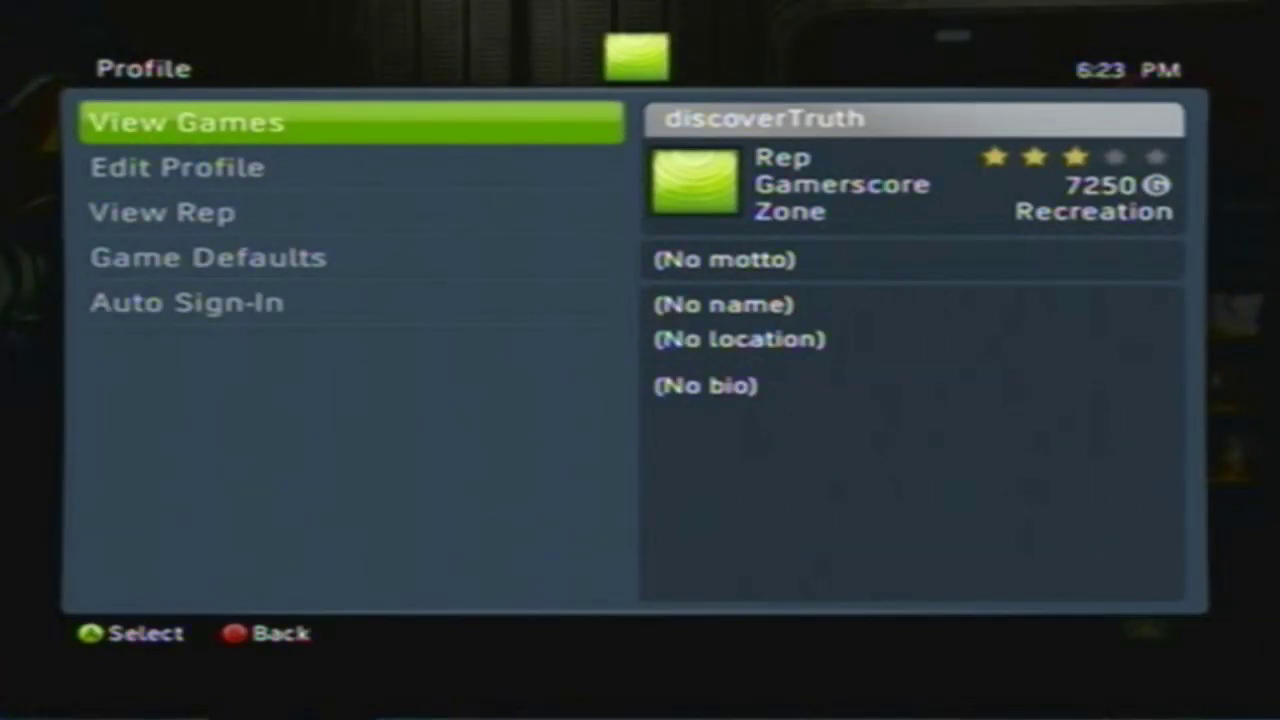
Step: Go to Edit Profile > Gamer Picture and highlight Change Gamer Picture
key(Down)
key(Up)
key(Down)
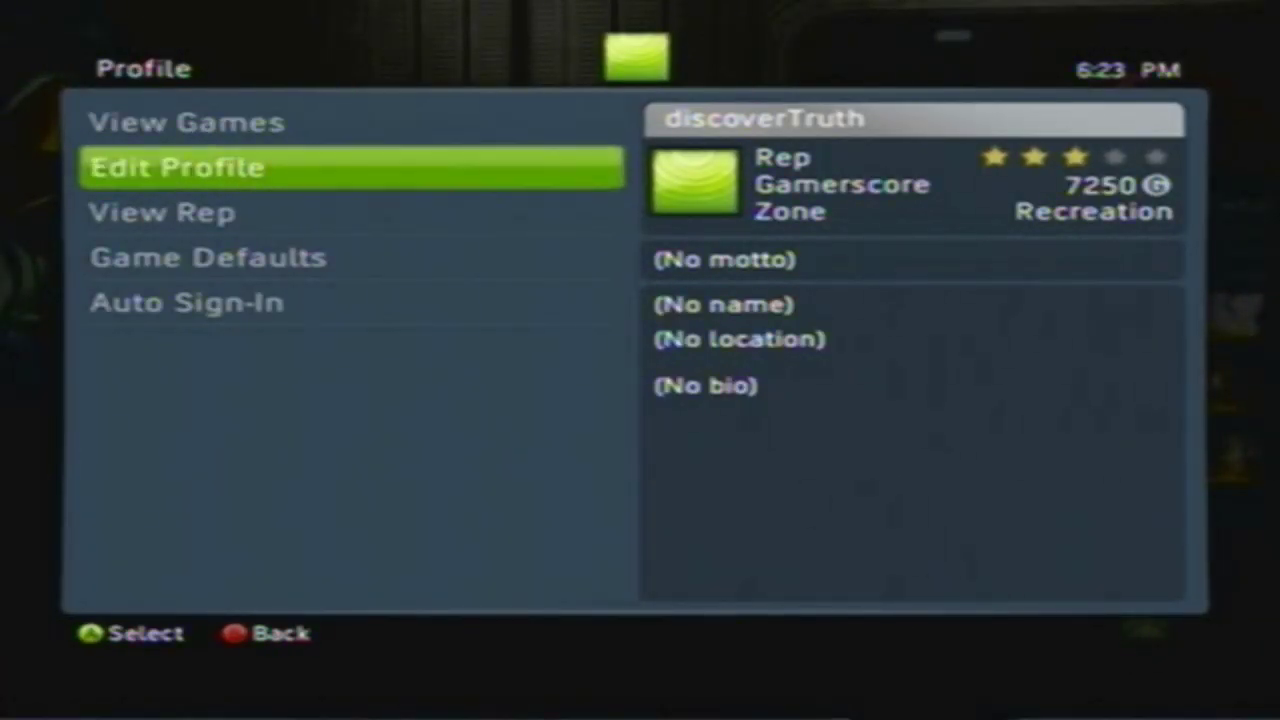
key(Return)
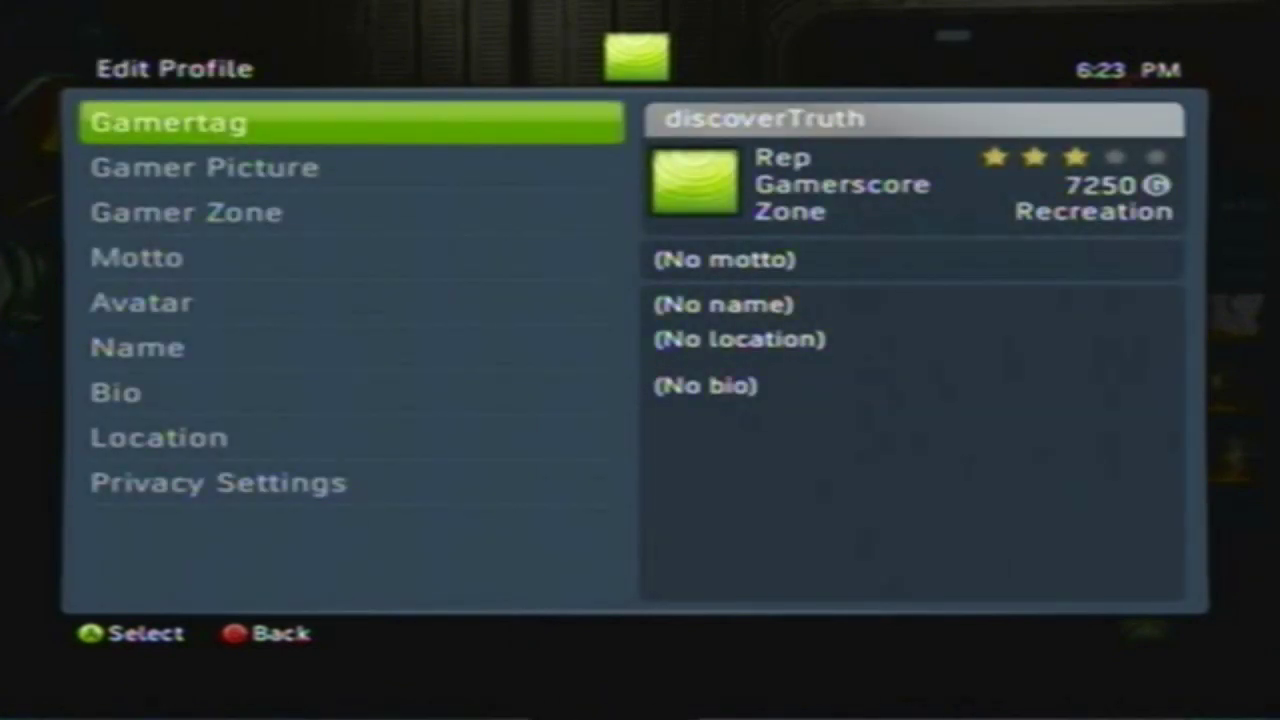
key(Down)
key(Return)
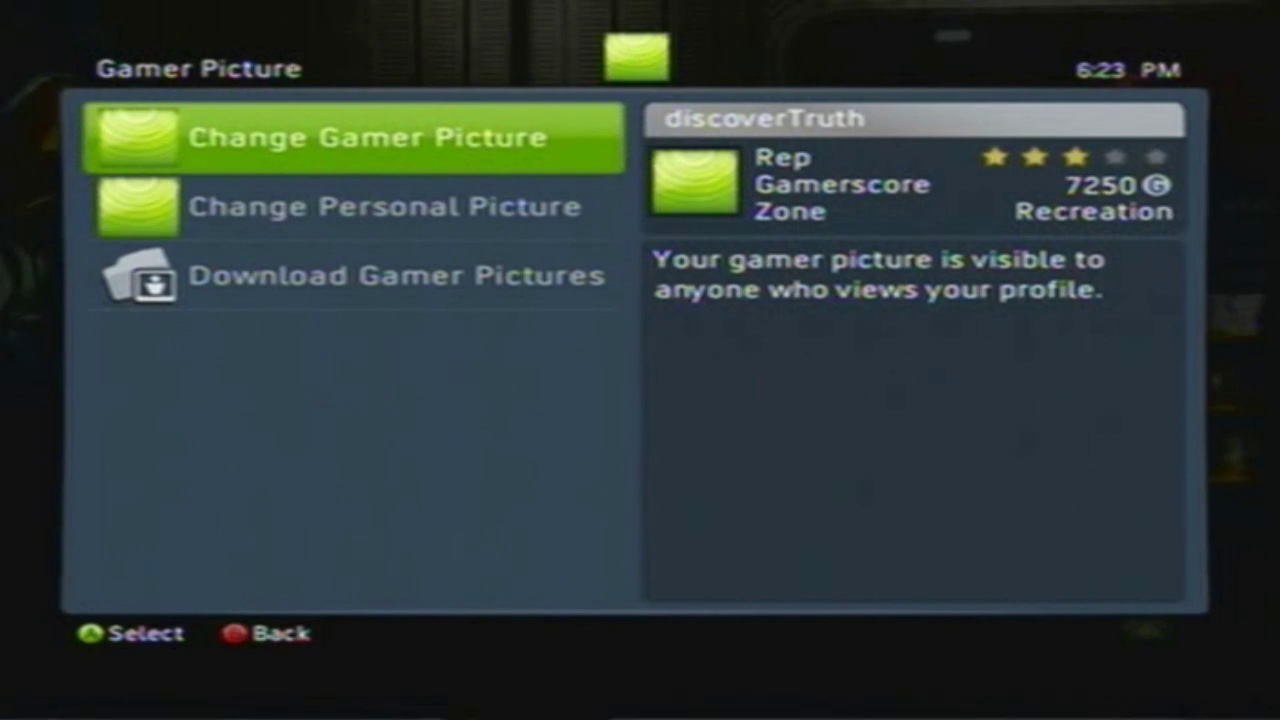
key(Down)
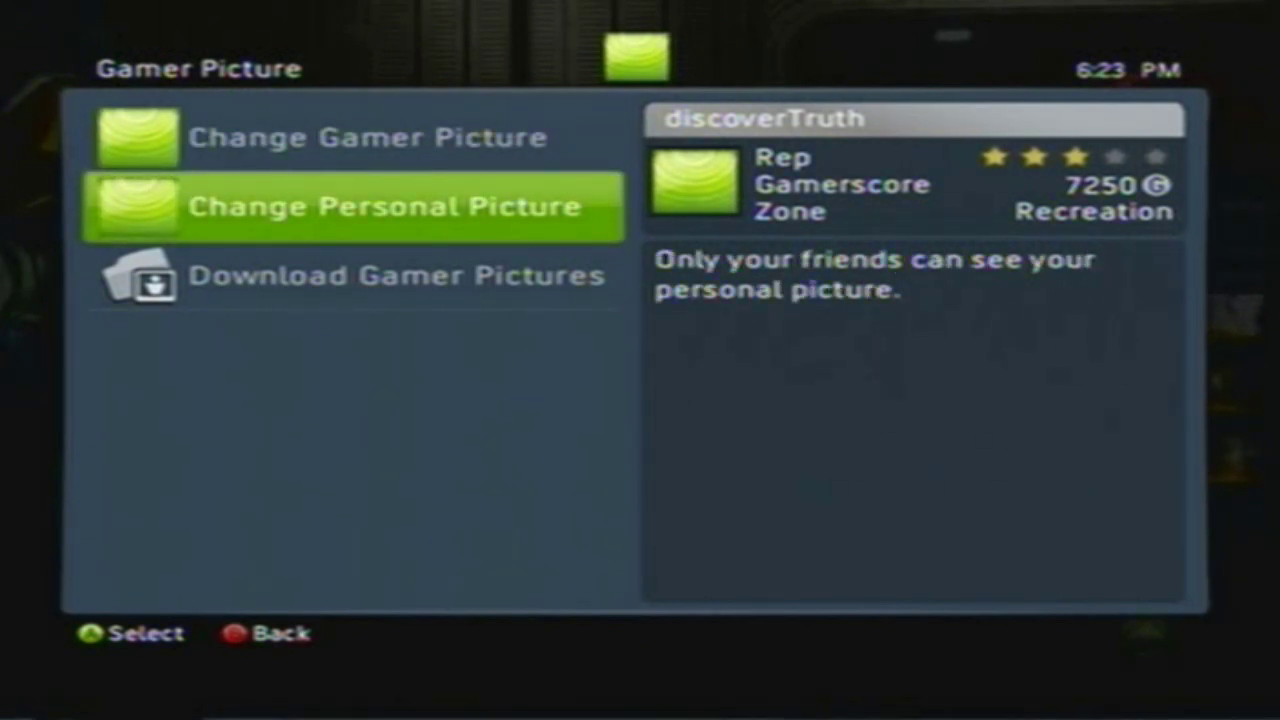
key(Up)
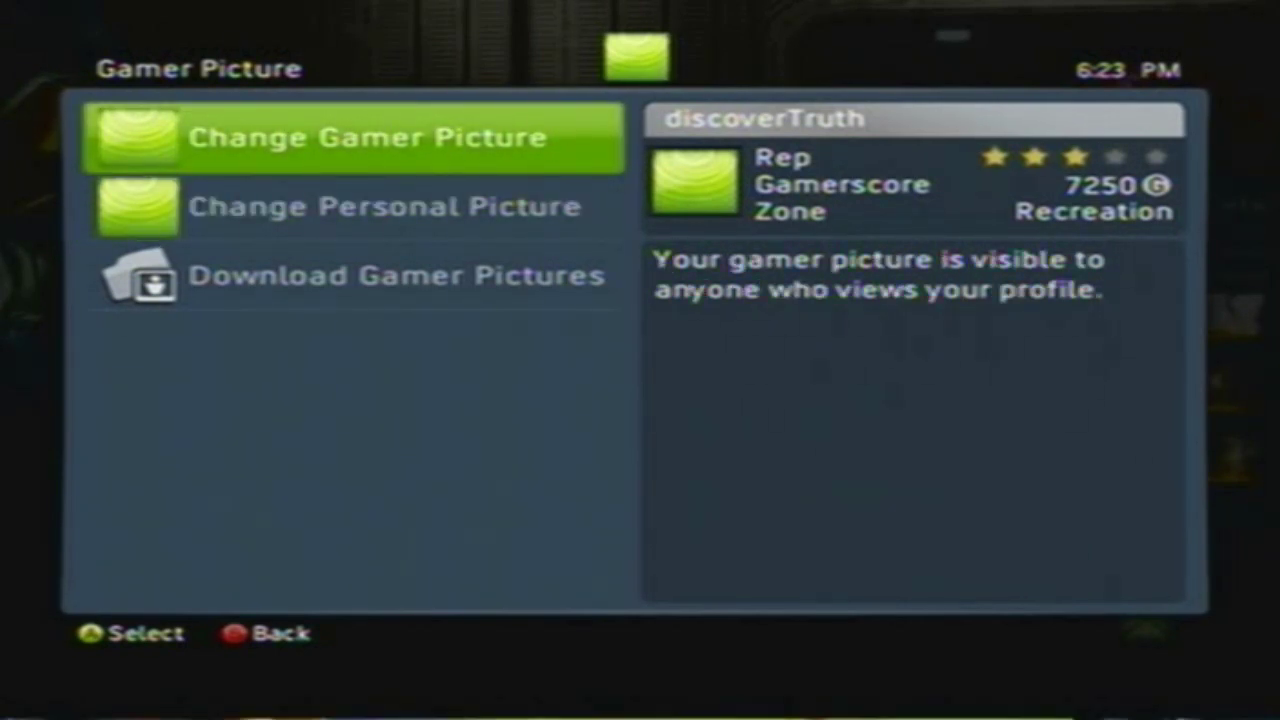
Step: Open the Change Gamer Picture gallery
key(Down)
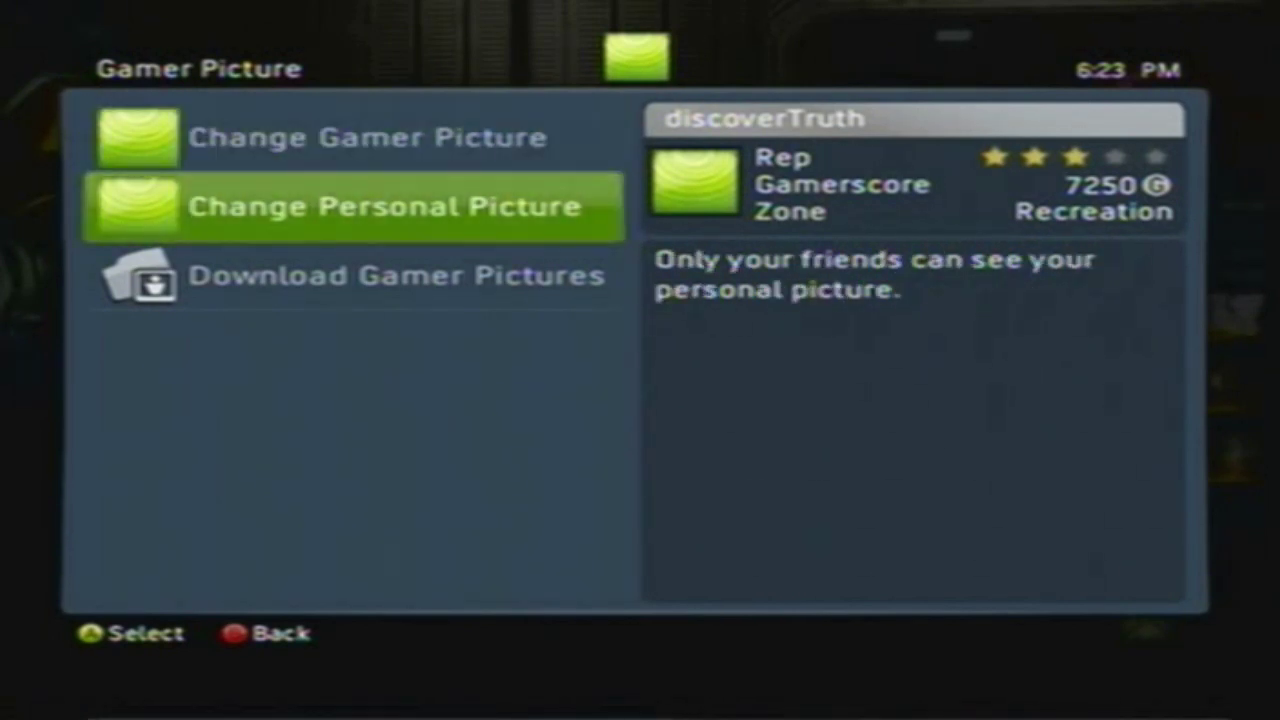
key(Up)
key(Down)
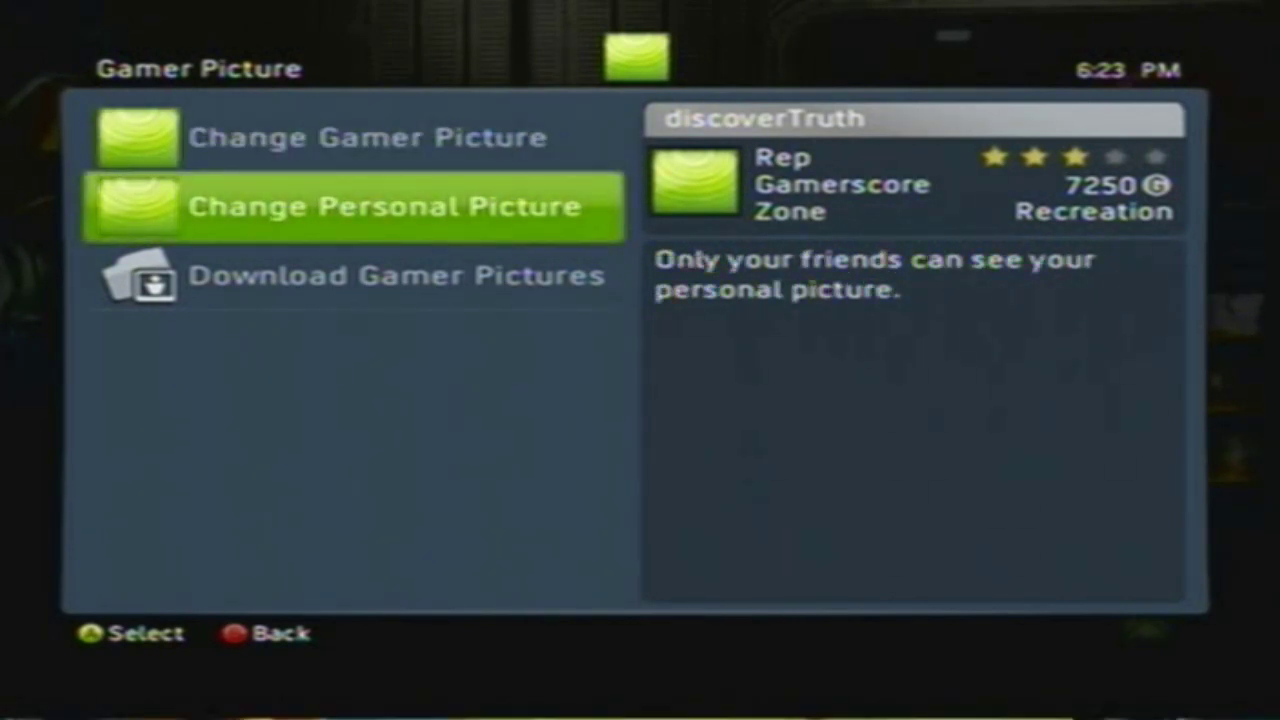
key(Up)
key(Return)
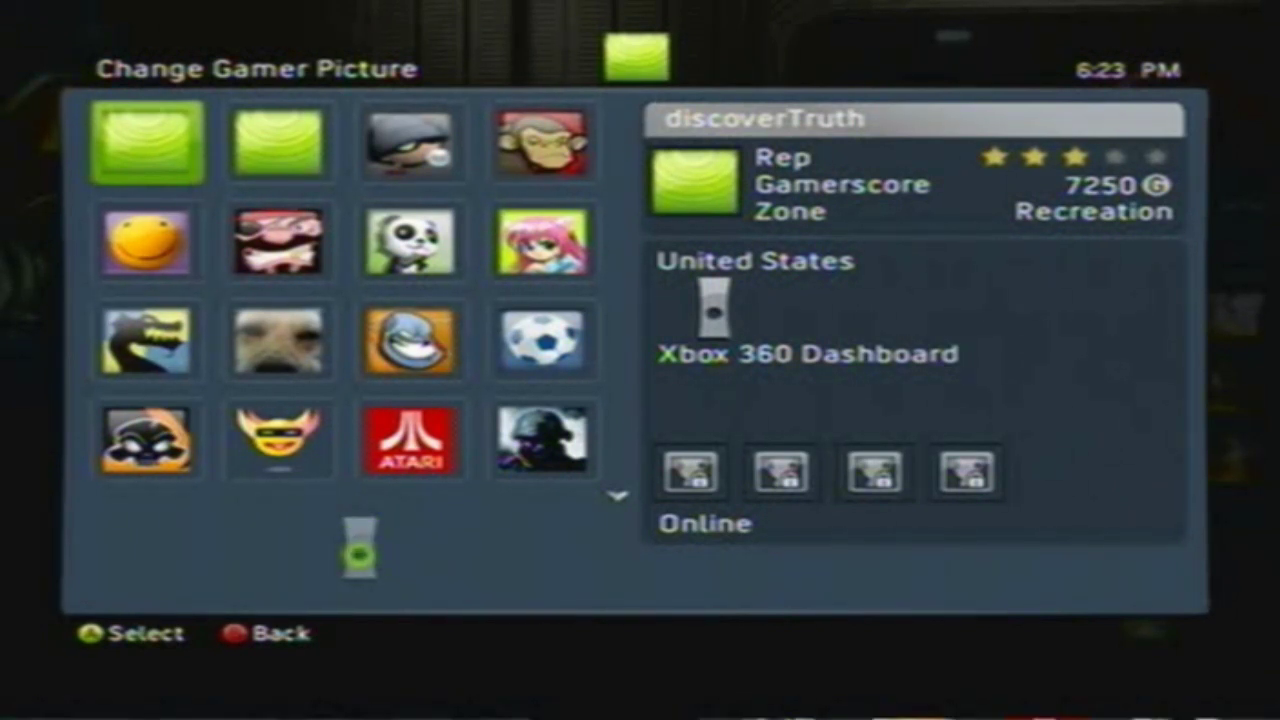
Step: Jump to the last page and browse the imported Halo 3 and Modern Warfare 2 pictures
key(Up)
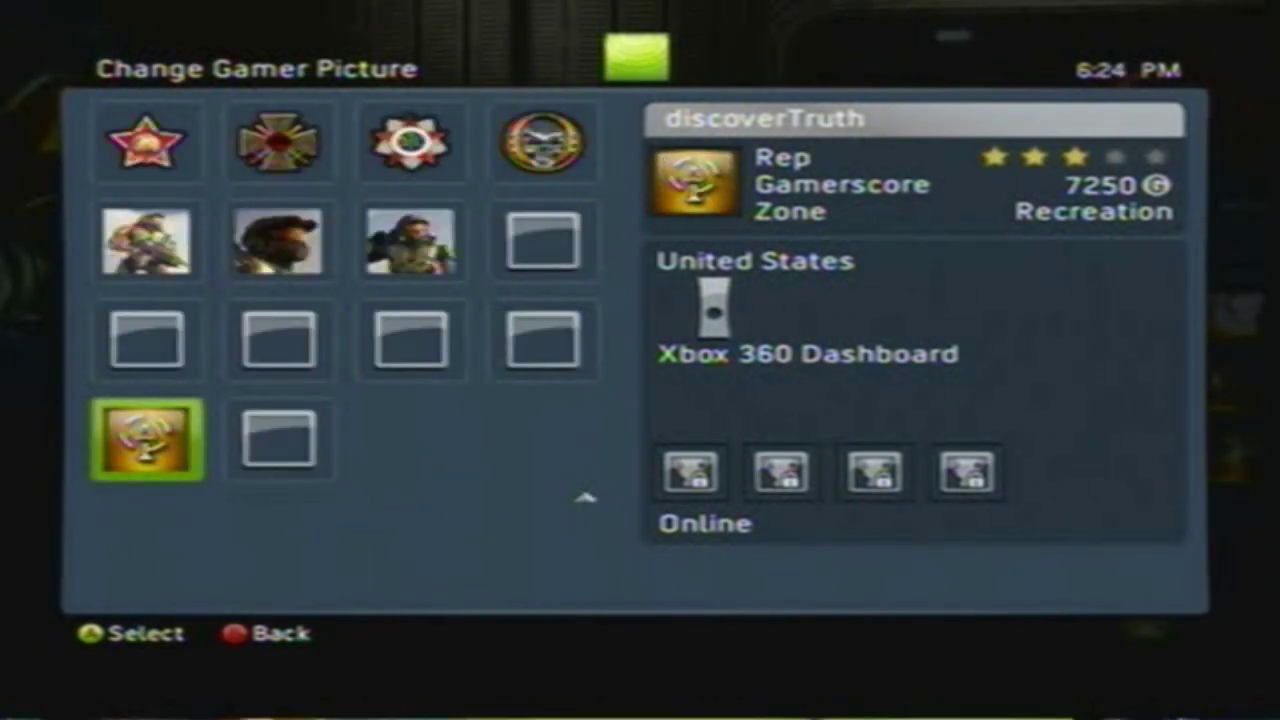
key(Right)
key(Up)
key(Right)
key(Right)
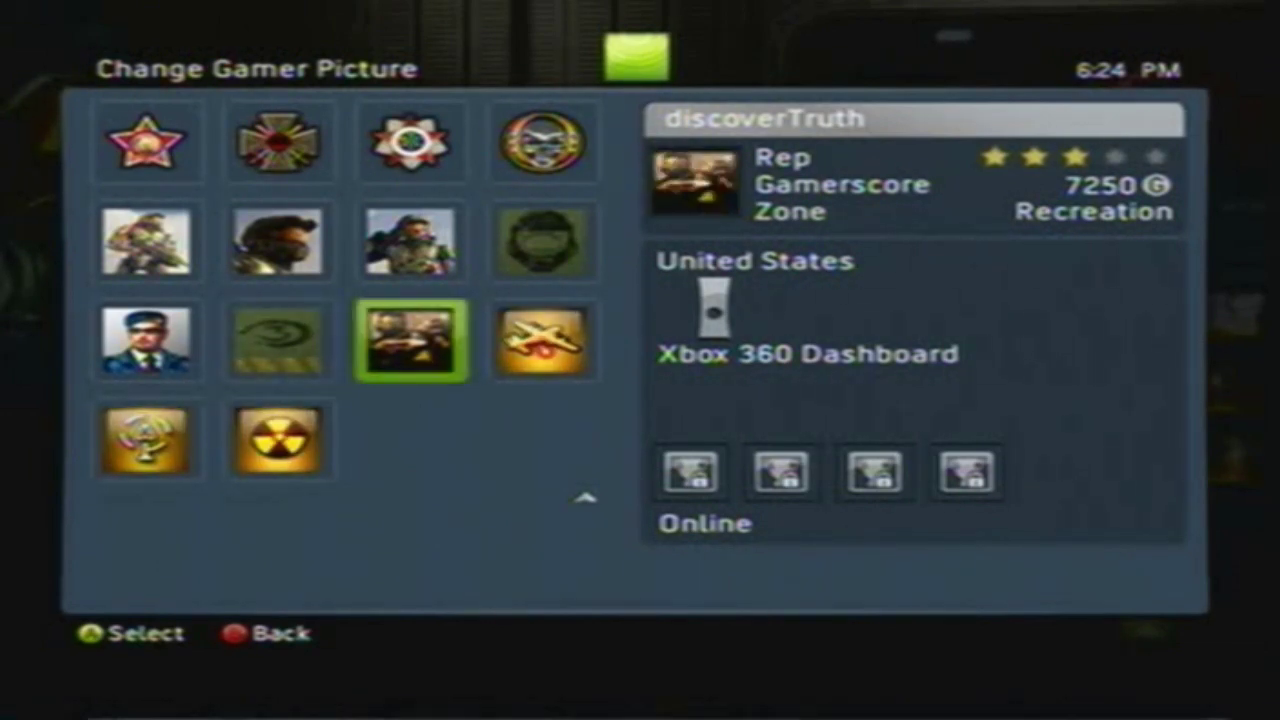
key(Up)
key(Up)
key(Up)
key(Down)
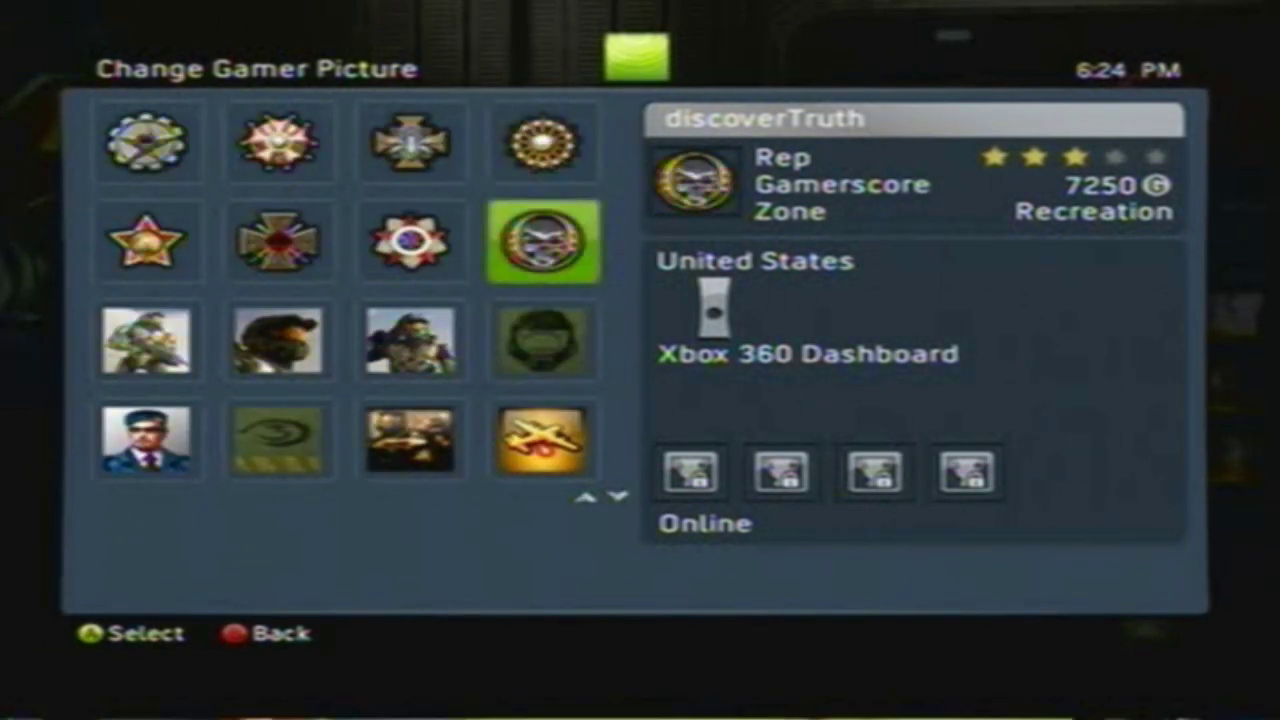
key(Down)
key(Down)
key(Down)
key(Up)
key(Right)
key(Up)
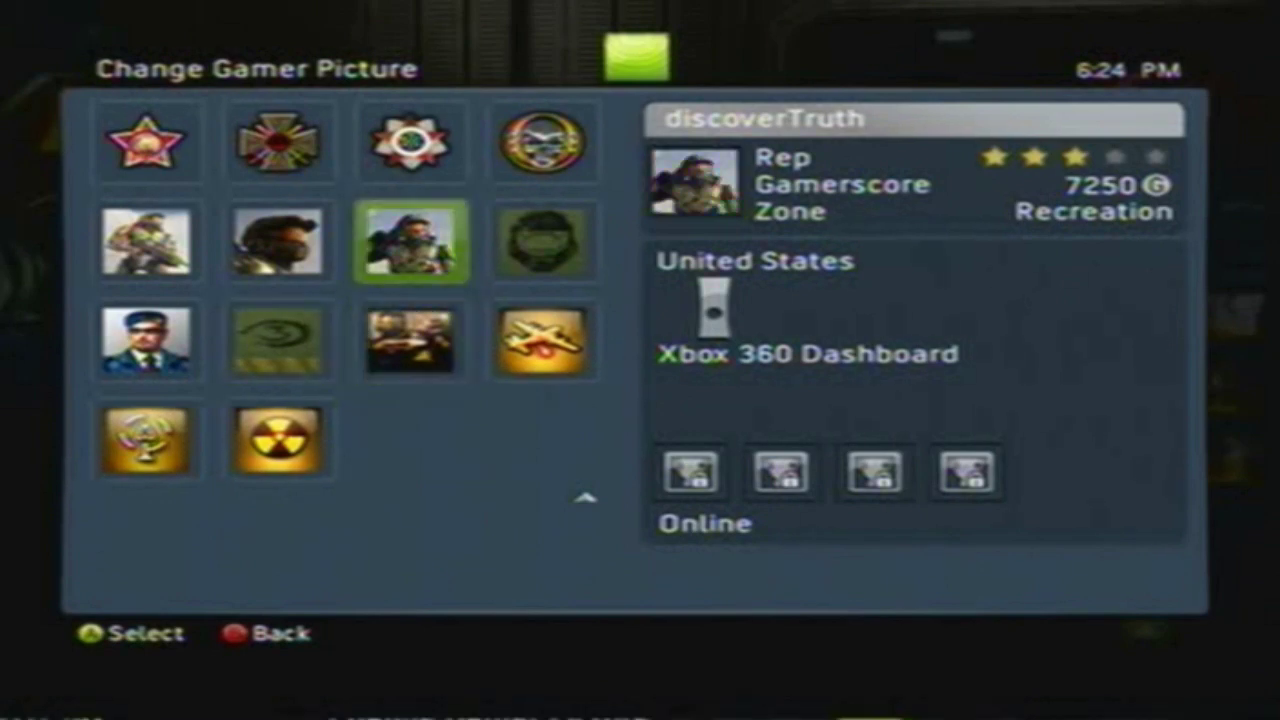
key(Up)
key(Up)
key(Left)
key(Right)
key(Down)
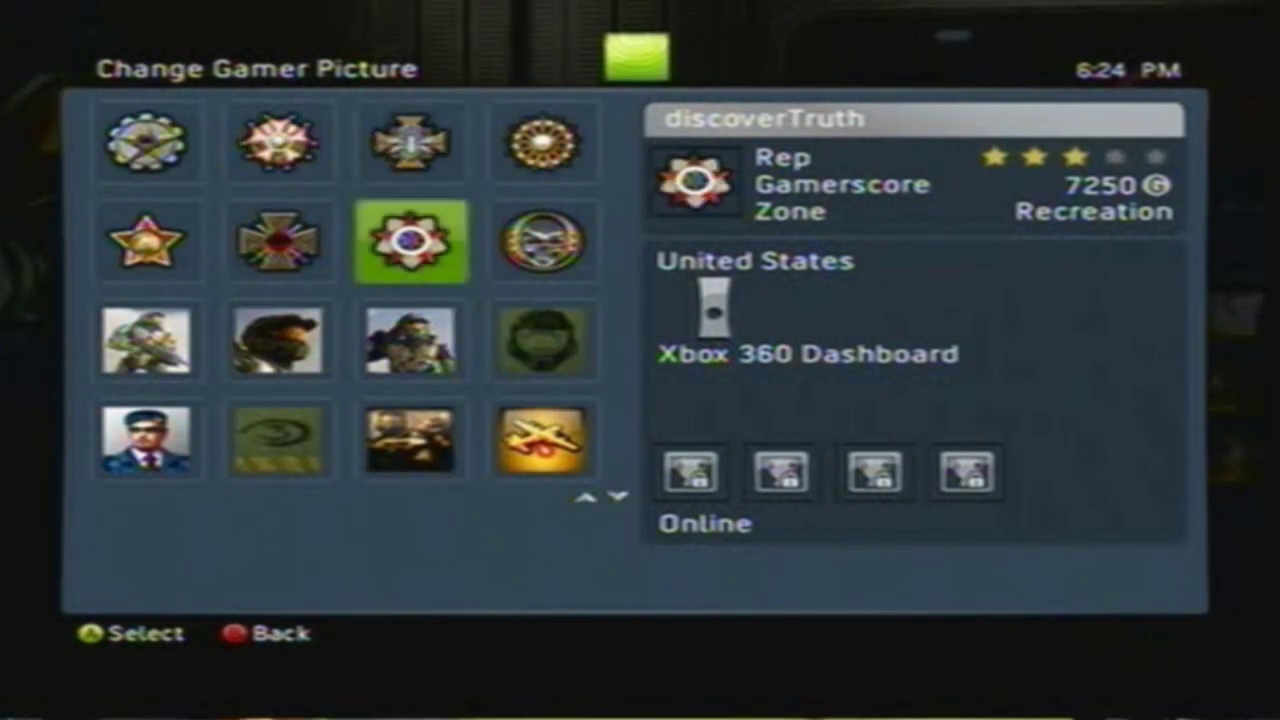
key(Down)
key(Down)
key(Down)
key(Down)
Step: Compare the helmet and soldiers pictures, then choose the radiation nuke as gamer picture
key(Up)
key(Up)
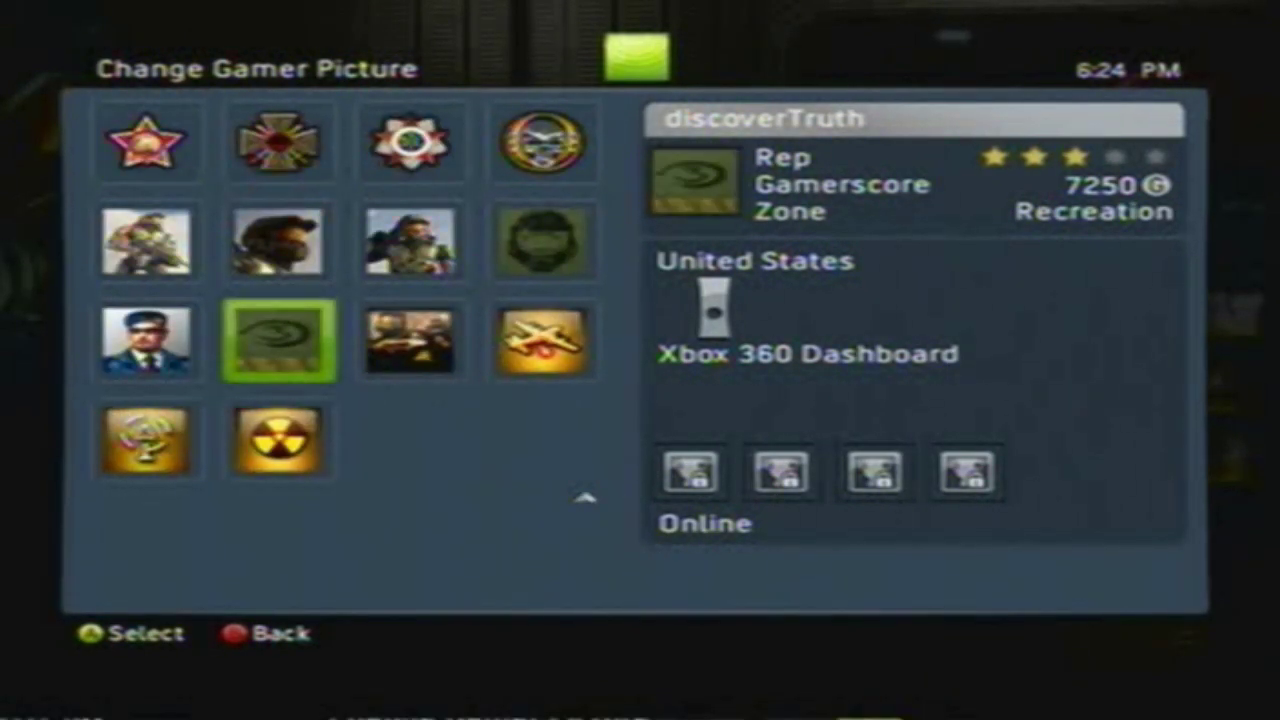
key(Down)
key(Up)
key(Right)
key(Right)
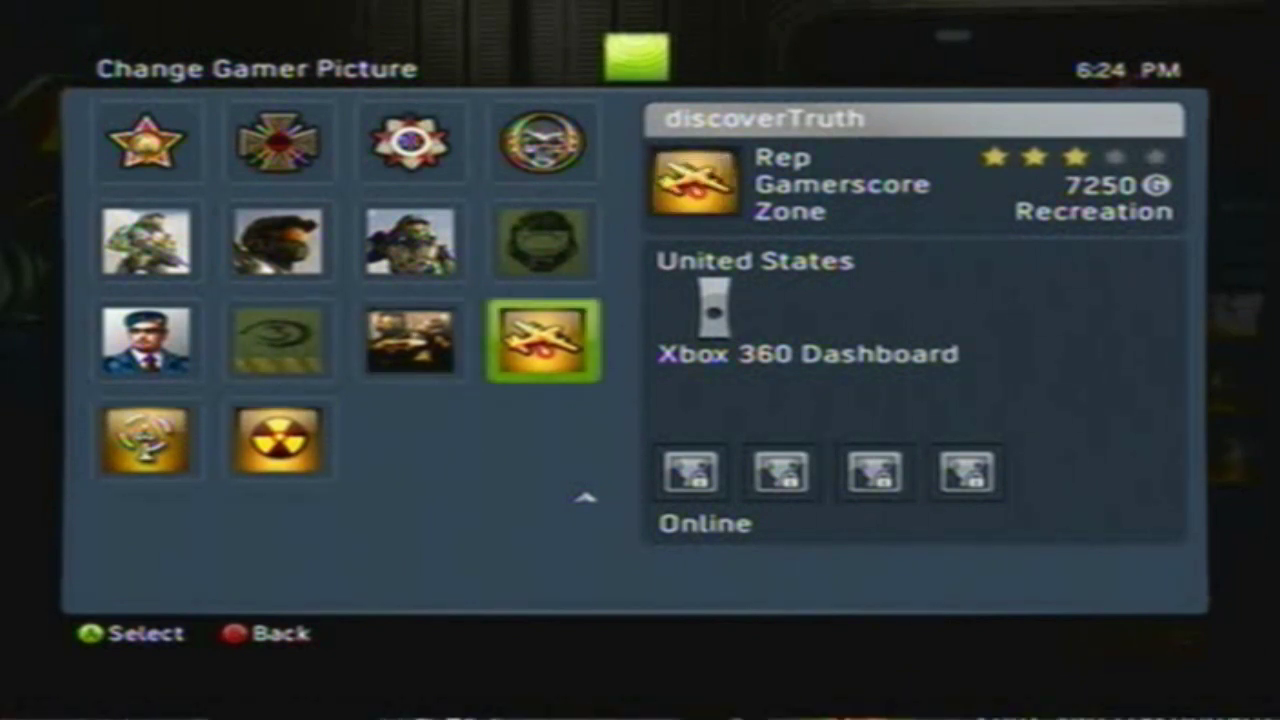
key(Up)
key(Up)
key(Down)
key(Left)
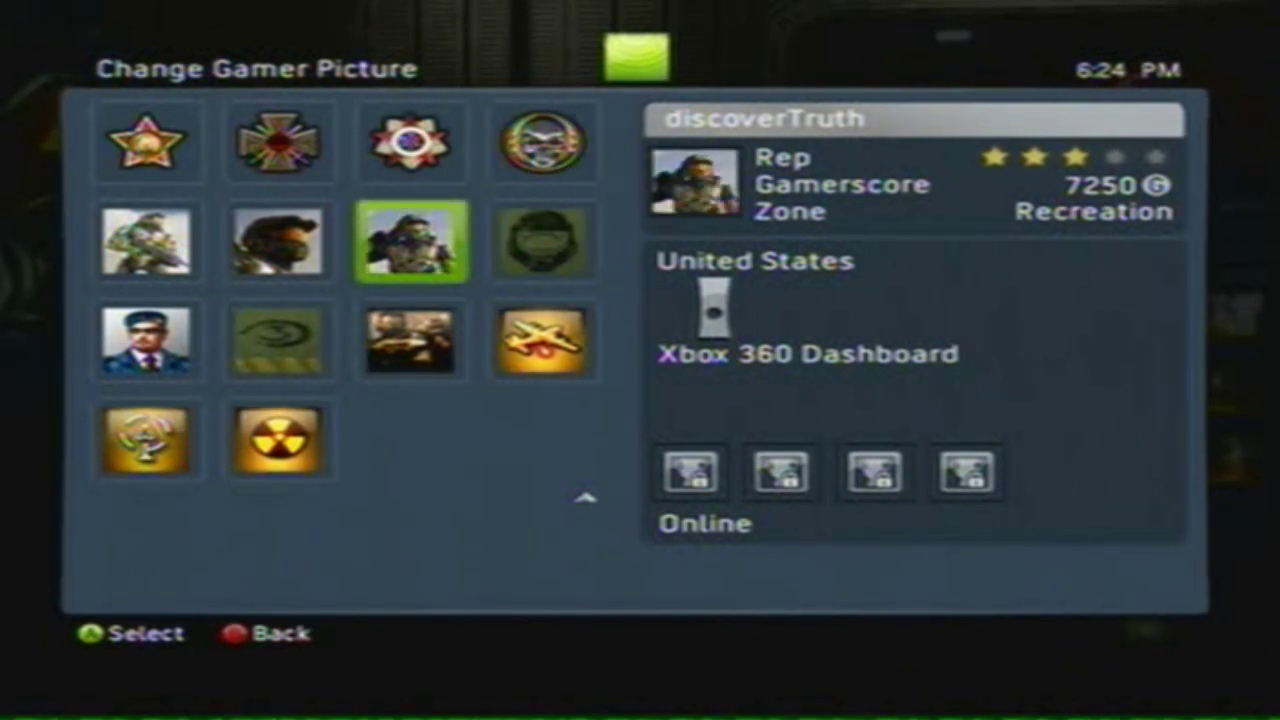
key(Left)
key(Left)
key(Right)
key(Right)
key(Right)
key(Down)
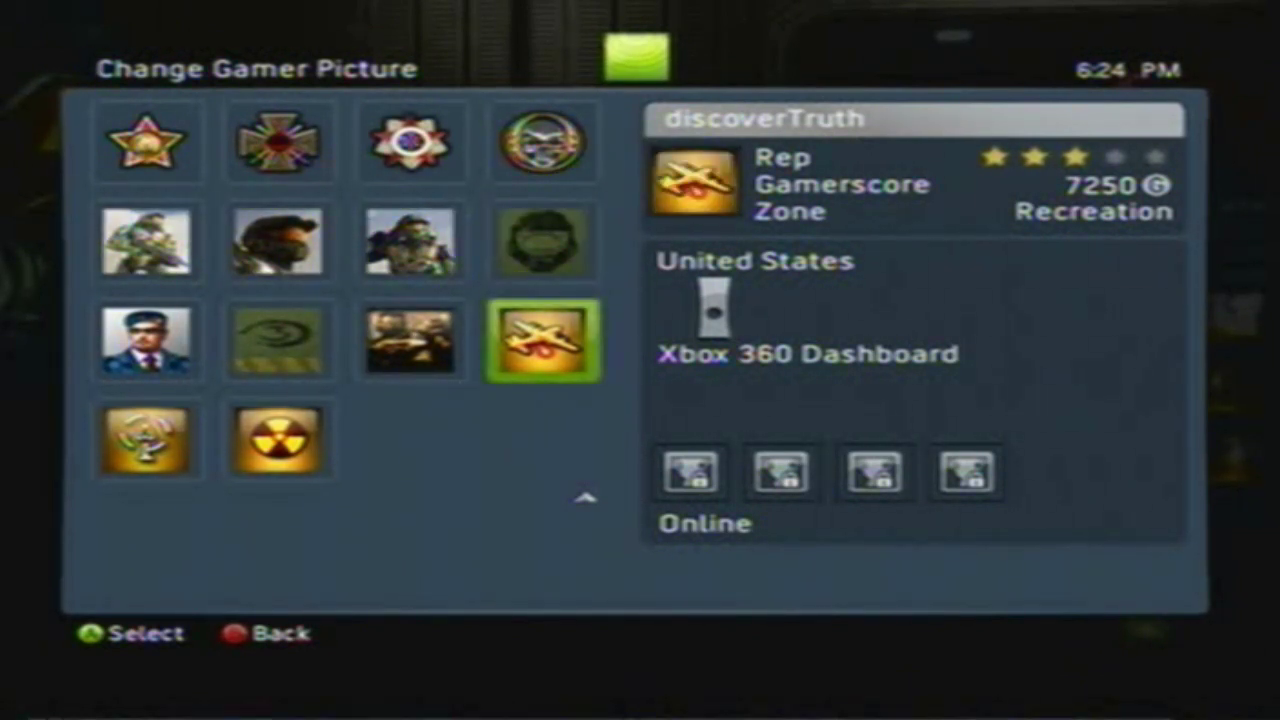
key(Left)
key(Left)
key(Right)
key(Right)
key(Left)
key(Left)
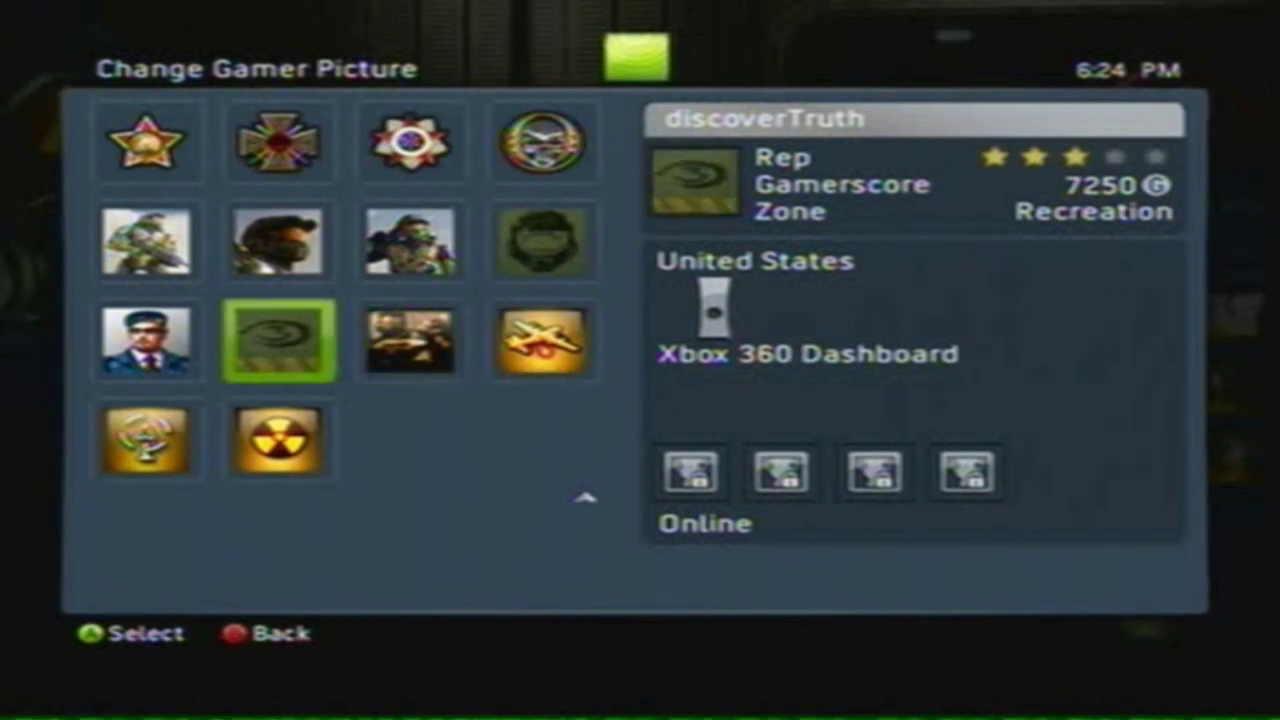
key(Down)
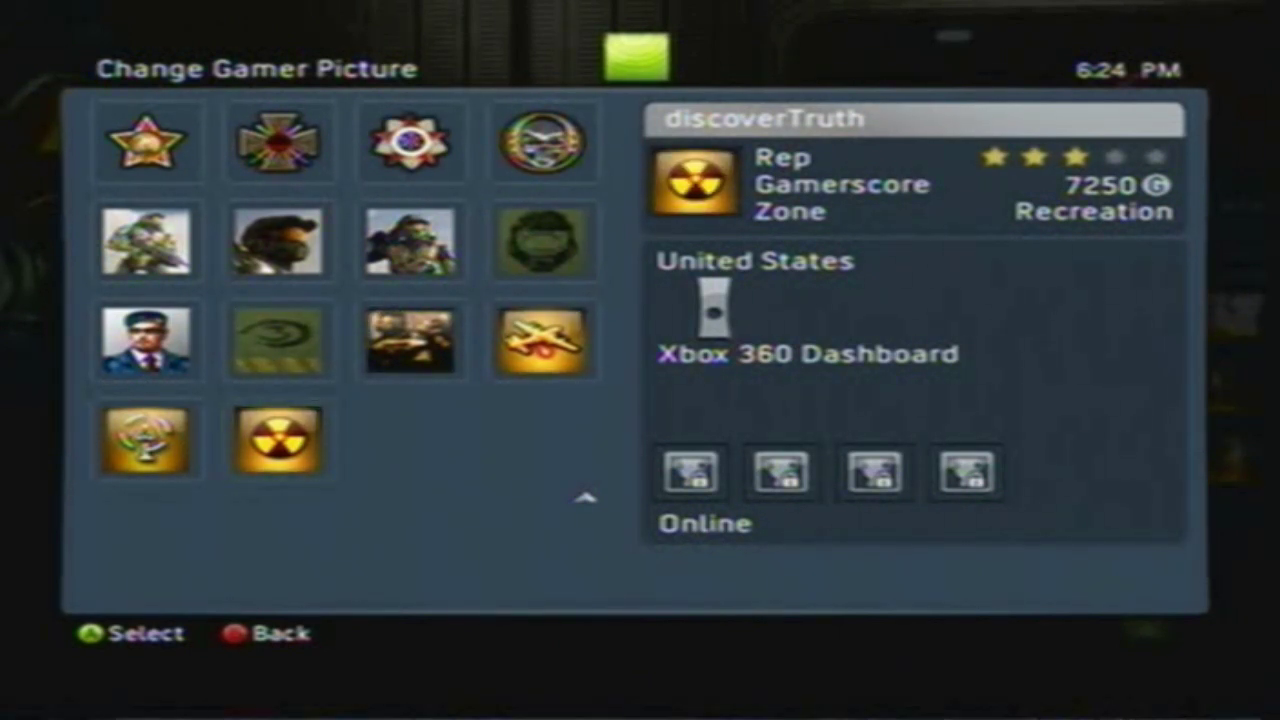
Step: Open the Change Personal Picture gallery
key(Down)
key(Up)
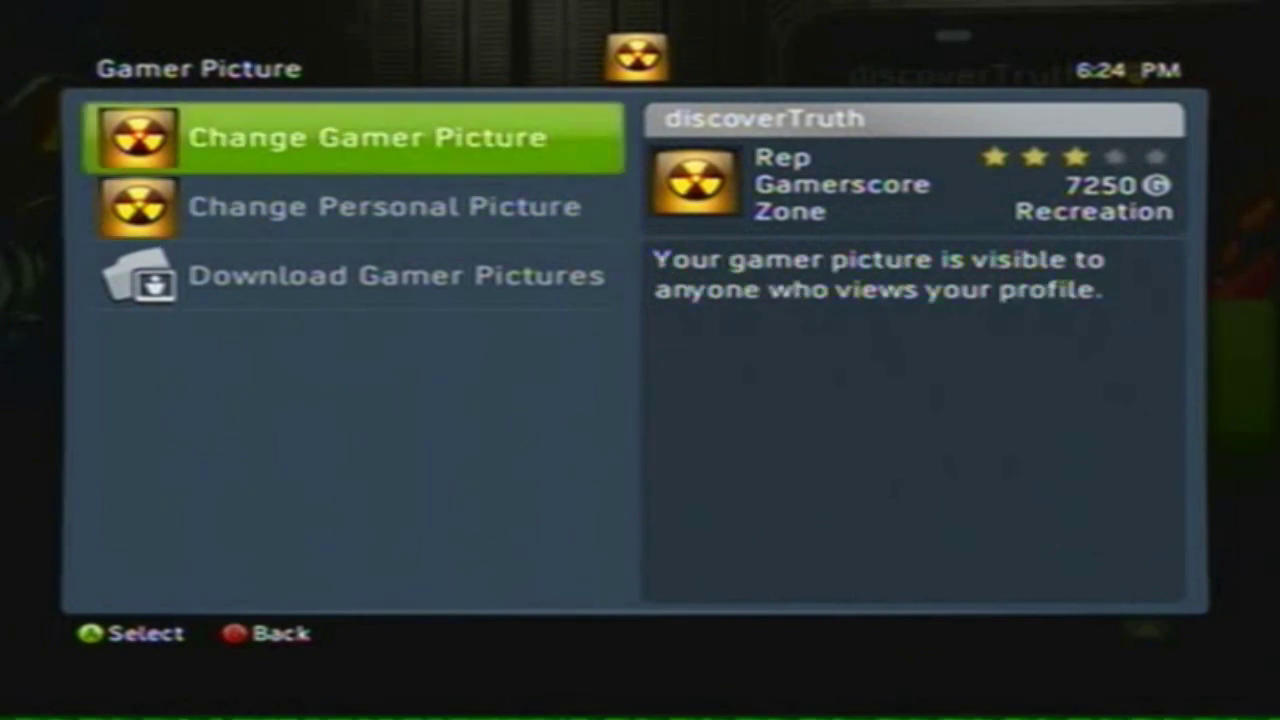
key(Down)
key(Return)
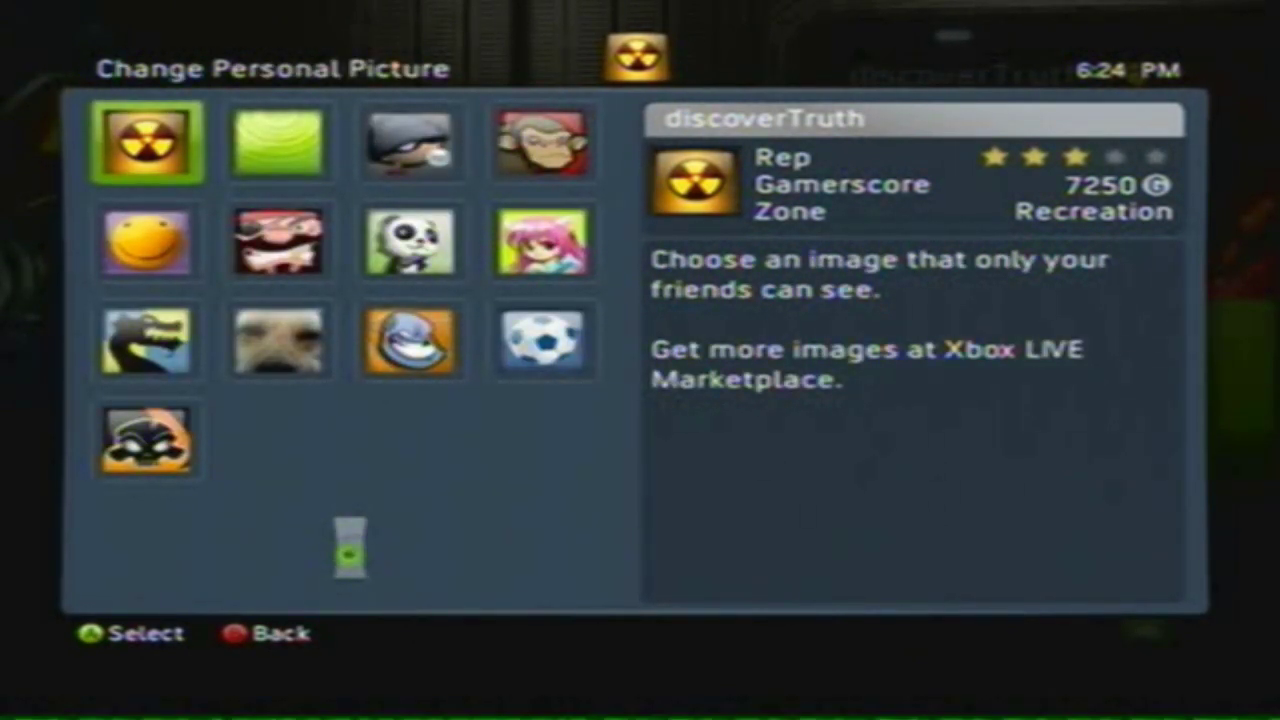
Step: Scroll down to the end of the personal picture collection
key(Down)
key(Down)
key(Down)
key(Down)
key(Down)
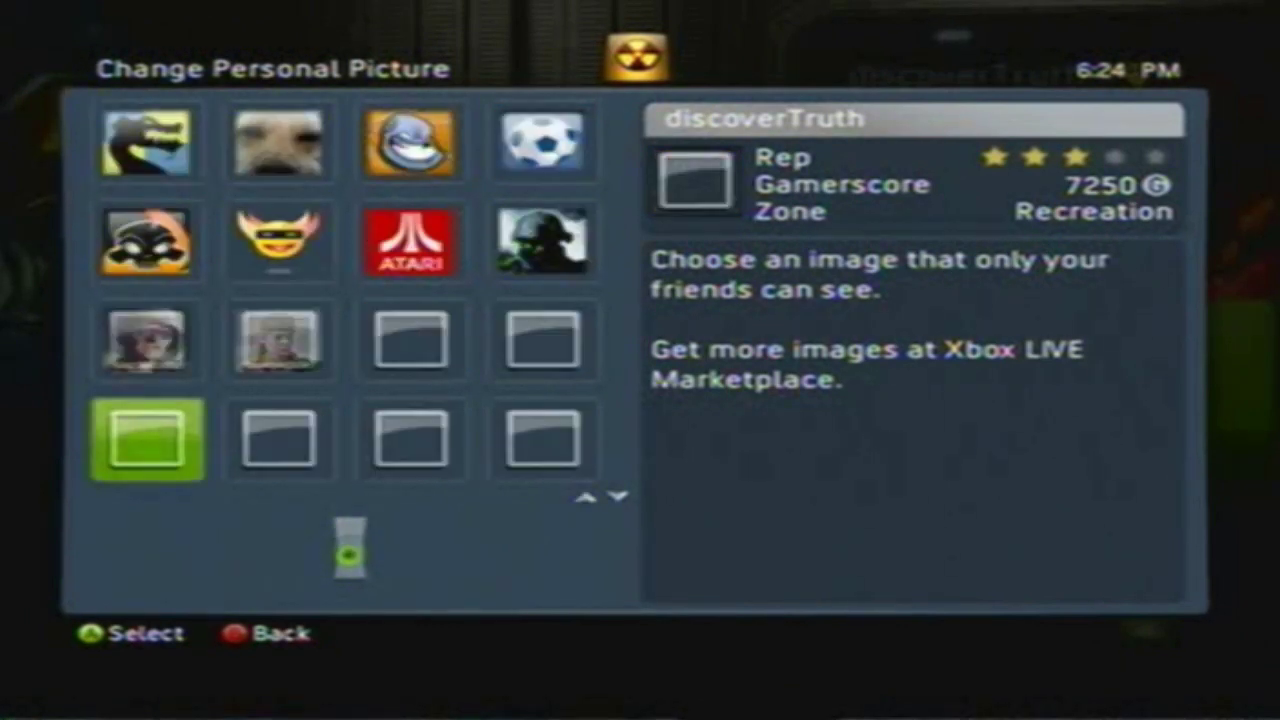
key(Down)
key(Down)
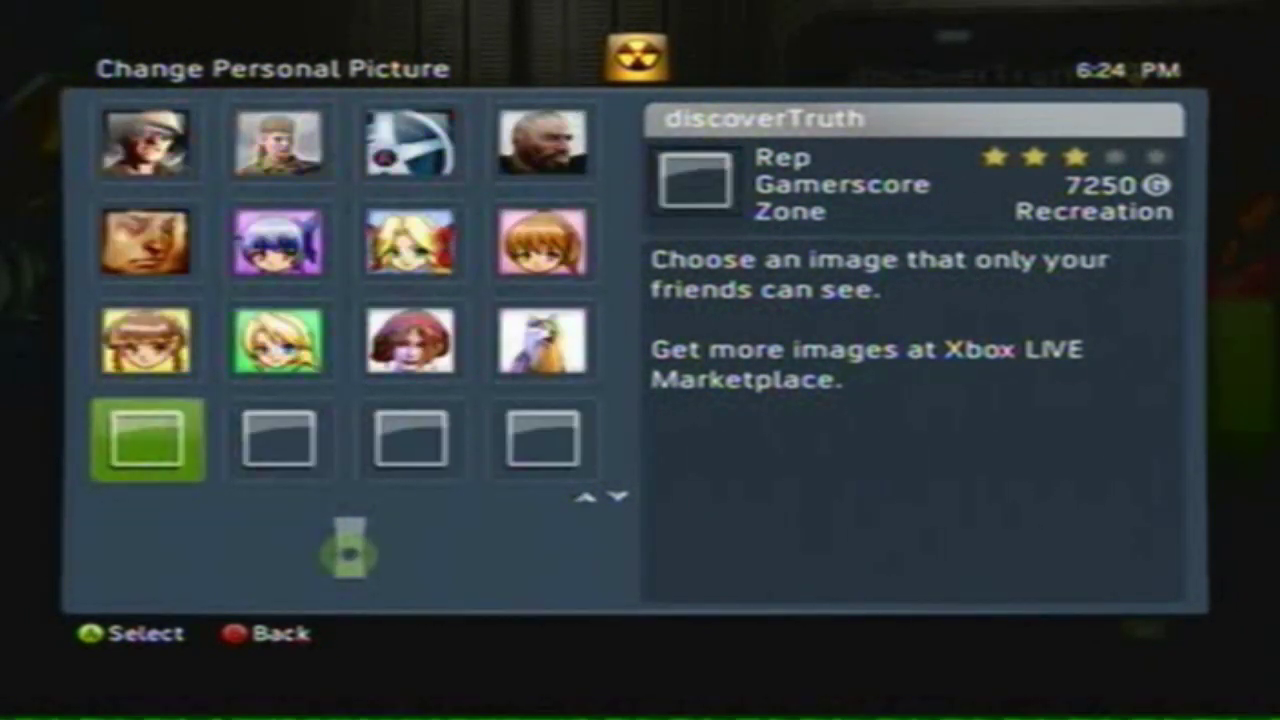
key(Down)
key(Down)
key(Down)
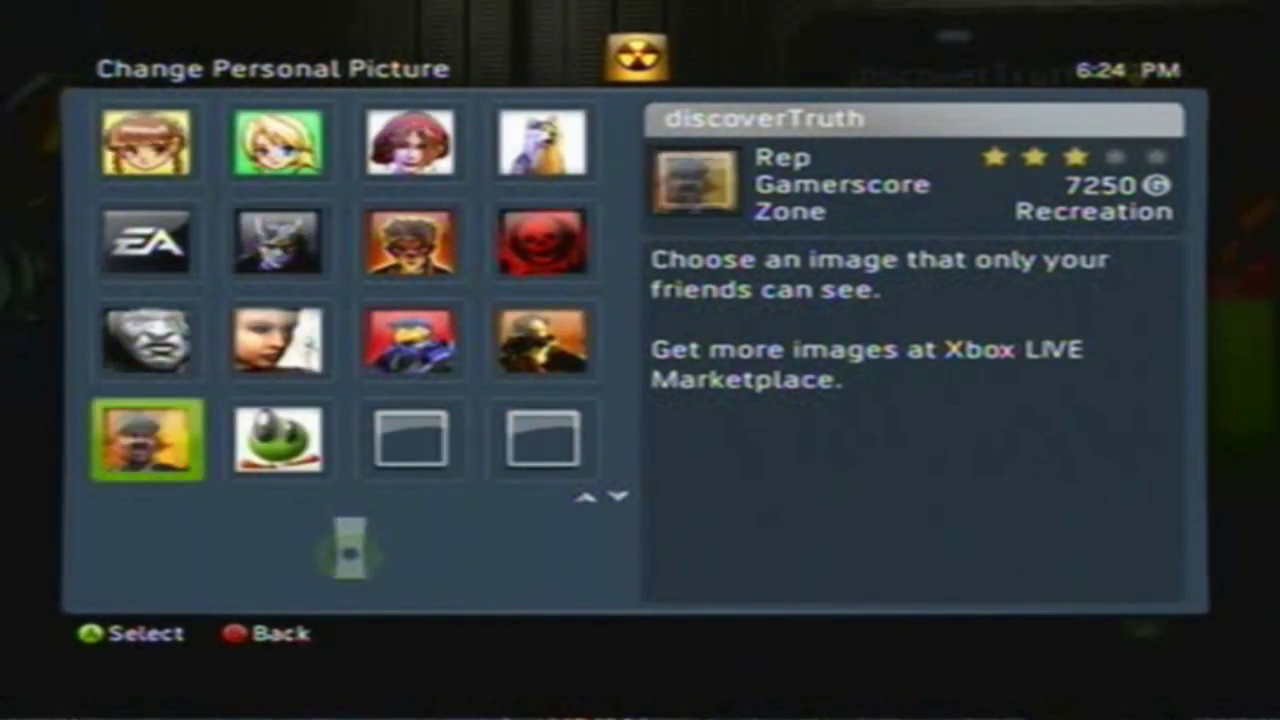
key(Down)
key(Down)
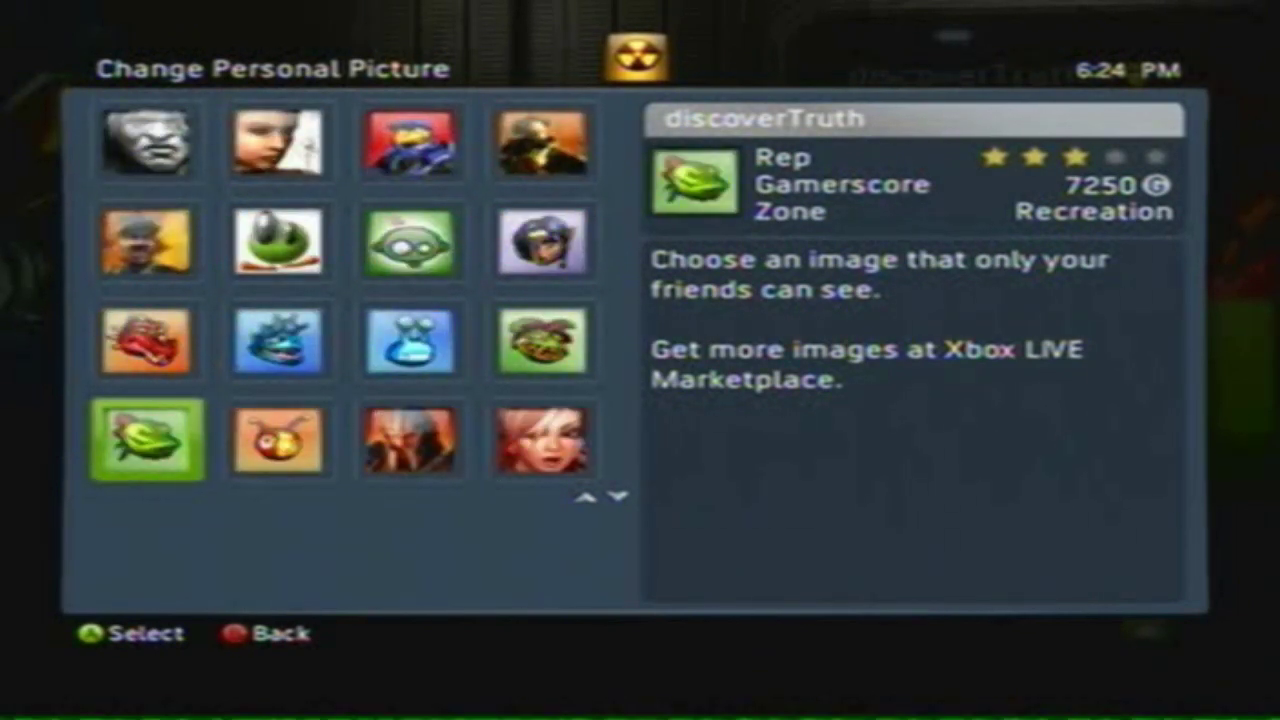
key(Down)
key(Down)
key(Down)
key(Down)
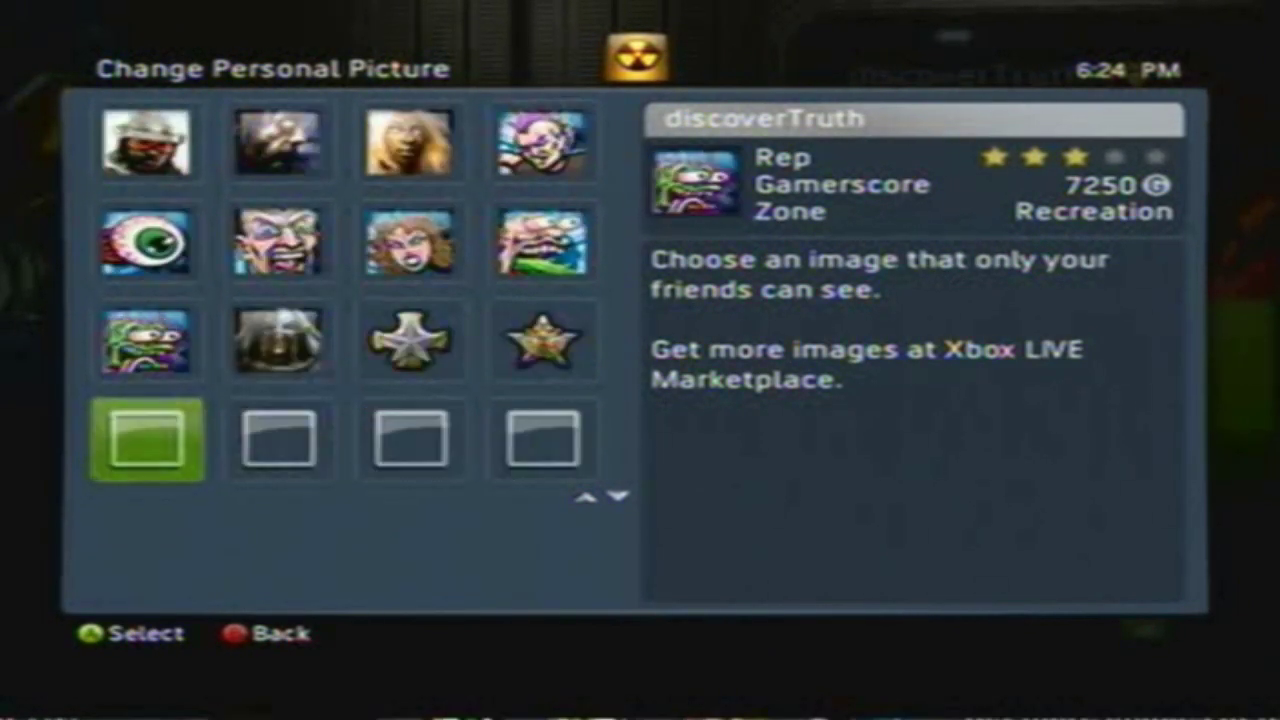
key(Down)
key(Down)
key(Down)
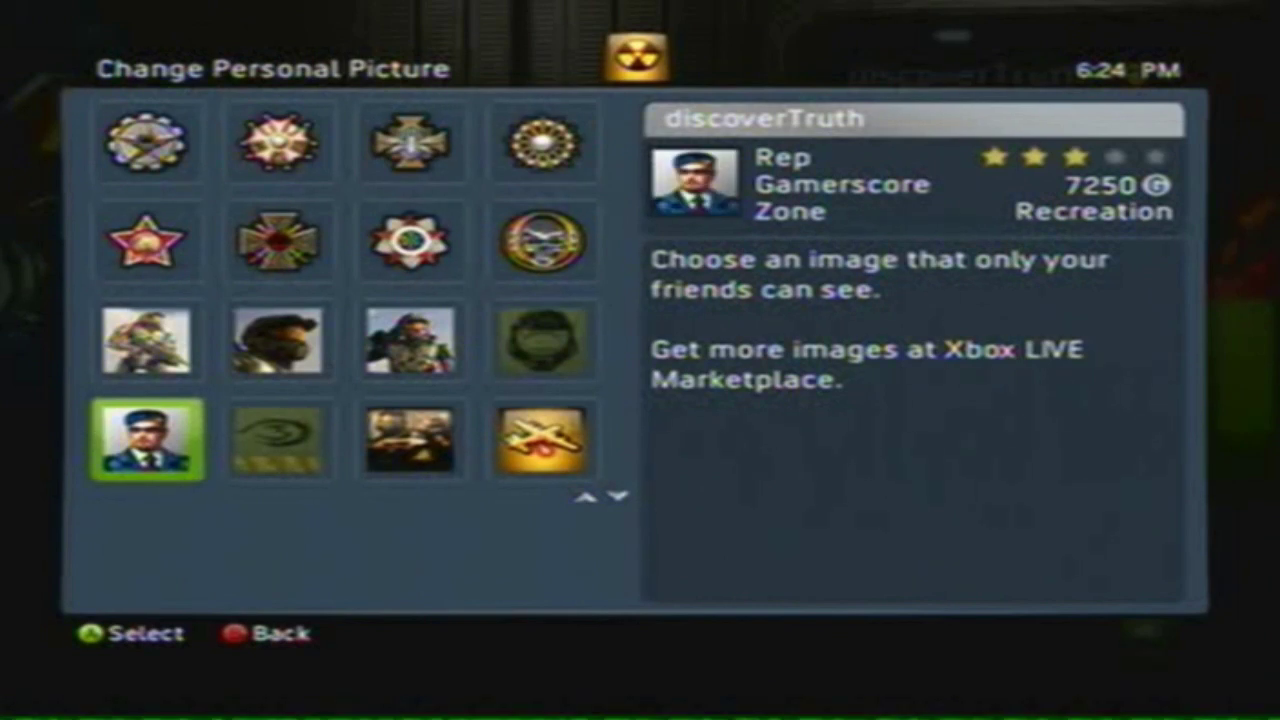
Step: Pick the green Halo helmet as the personal picture
key(Right)
key(Up)
key(Up)
key(Right)
key(Right)
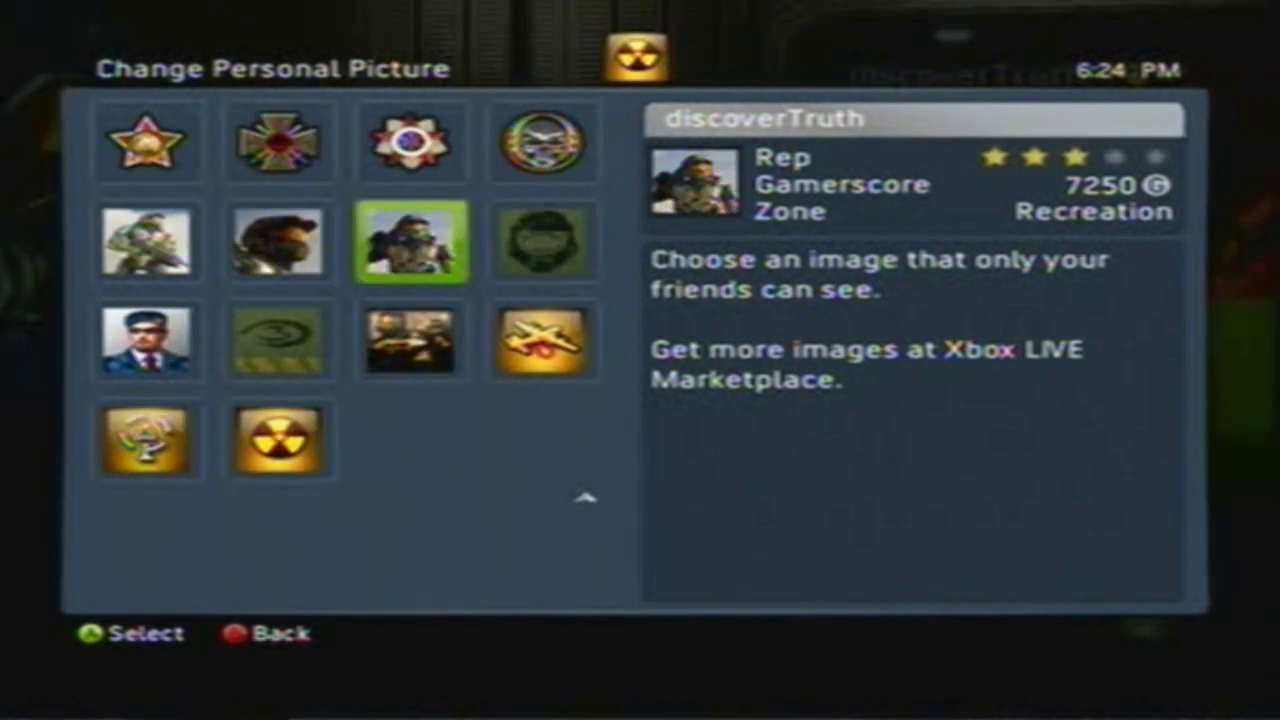
key(Left)
key(Up)
key(Left)
key(Down)
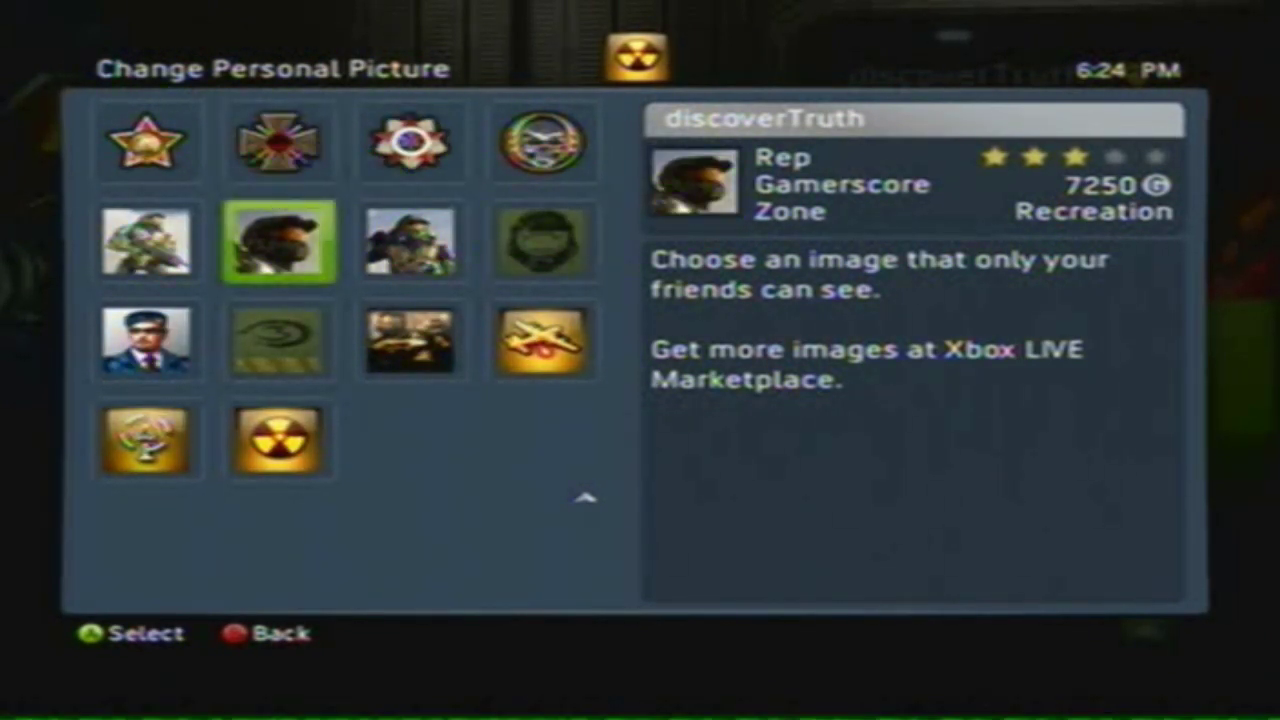
key(Right)
key(Right)
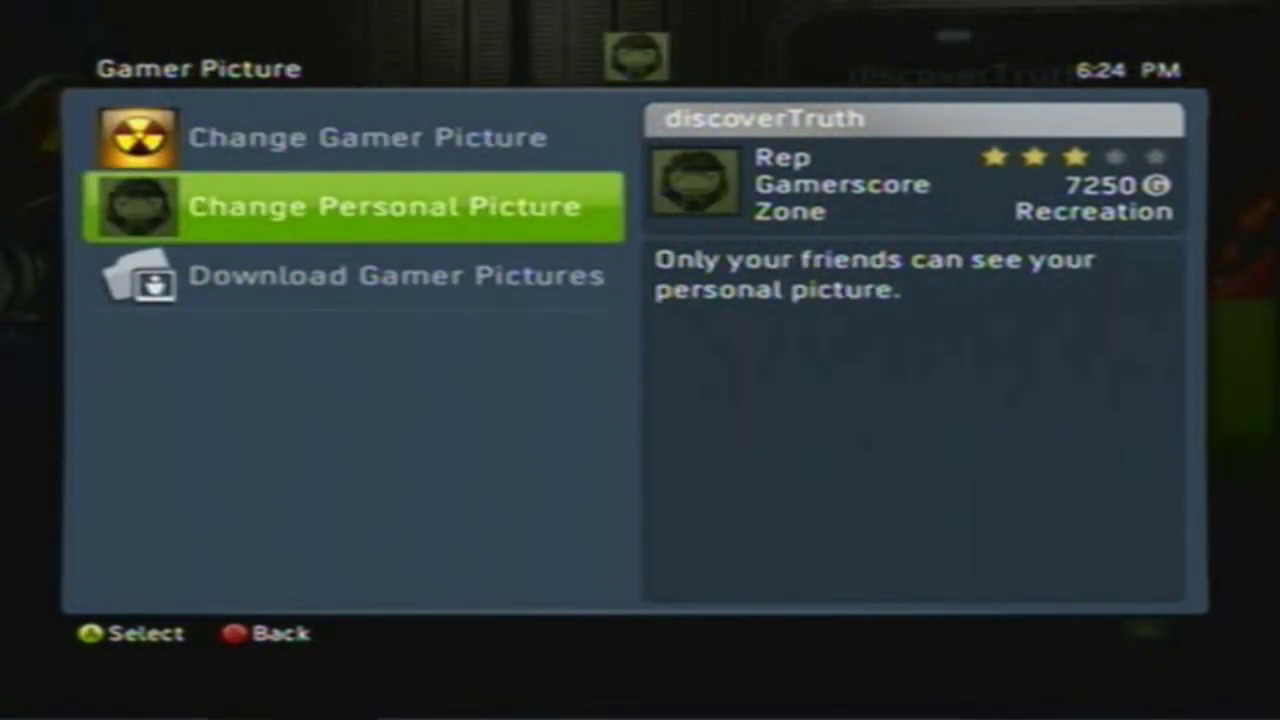
Step: Back out of Gamer Picture and Edit Profile, check the gamer card menu, and return to My Xbox
key(Escape)
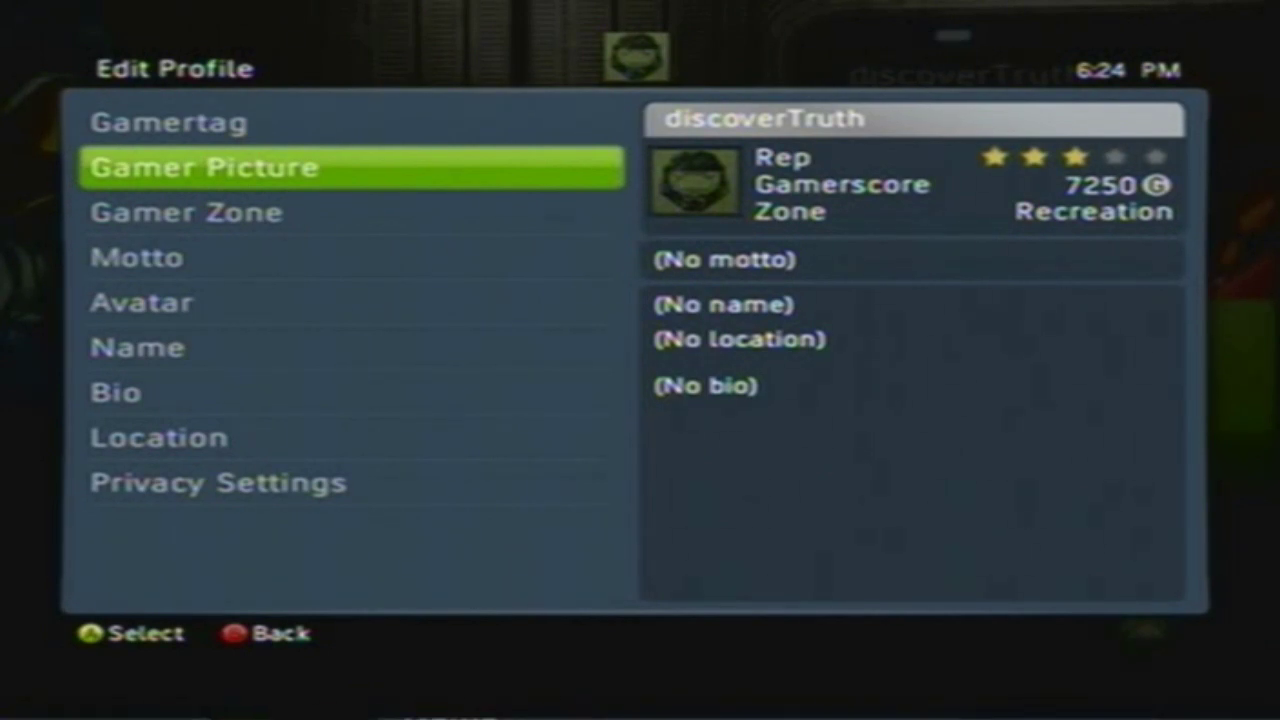
key(Escape)
key(Escape)
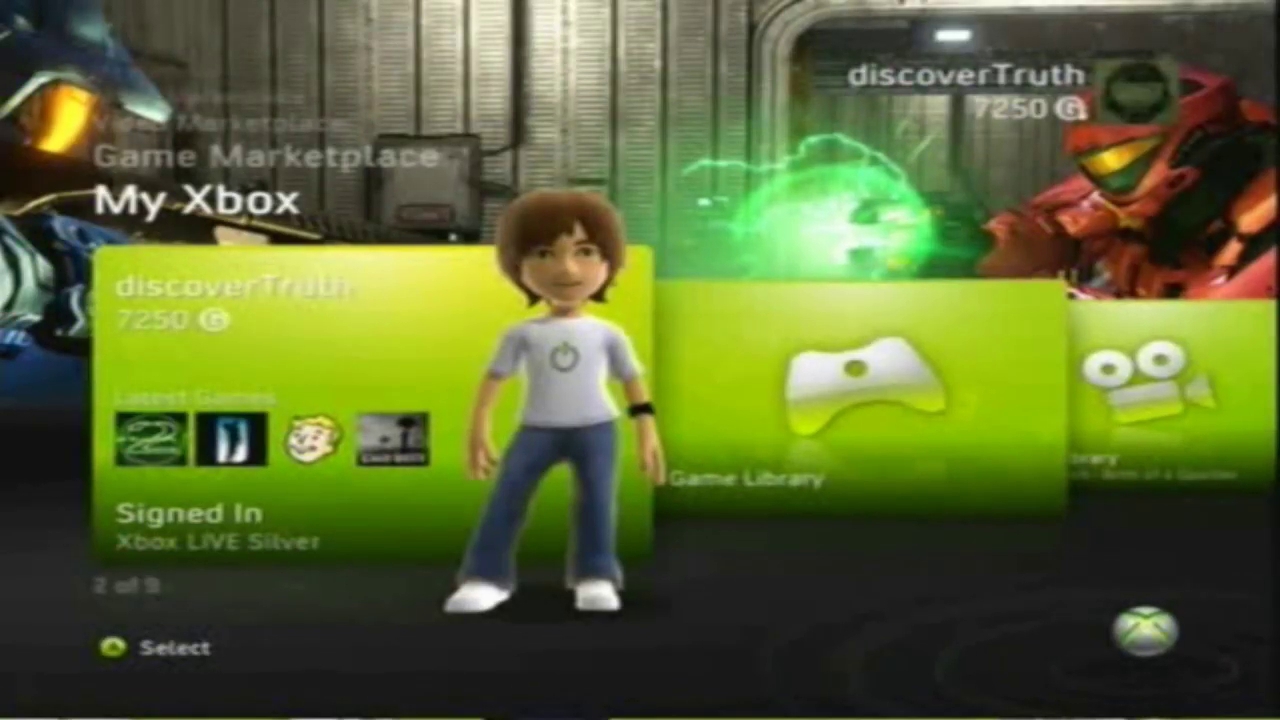
key(Return)
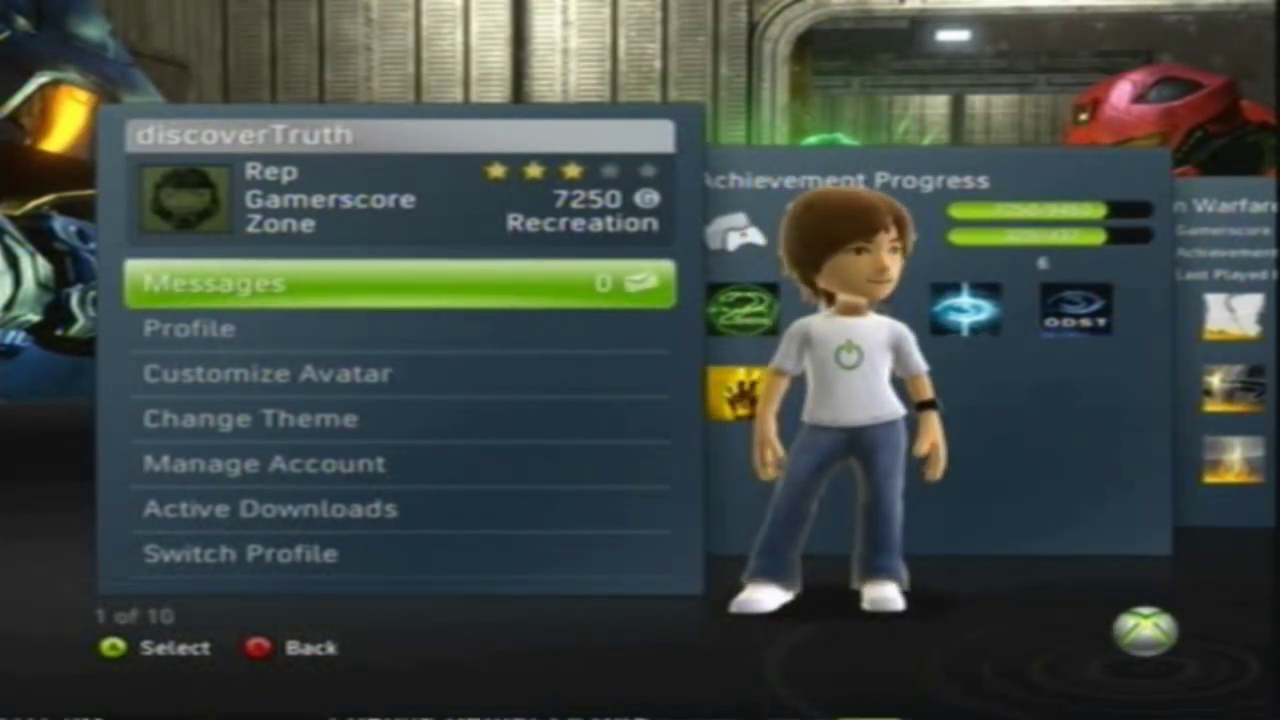
key(Down)
key(Down)
key(Down)
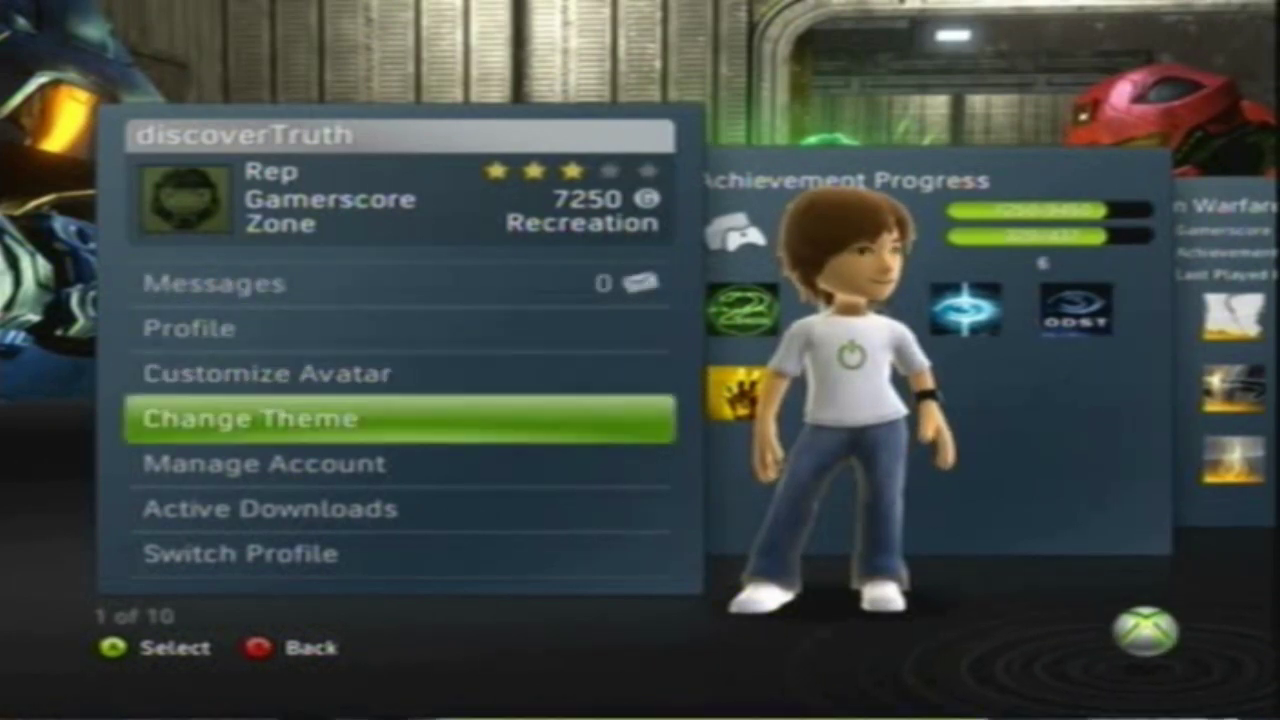
key(Return)
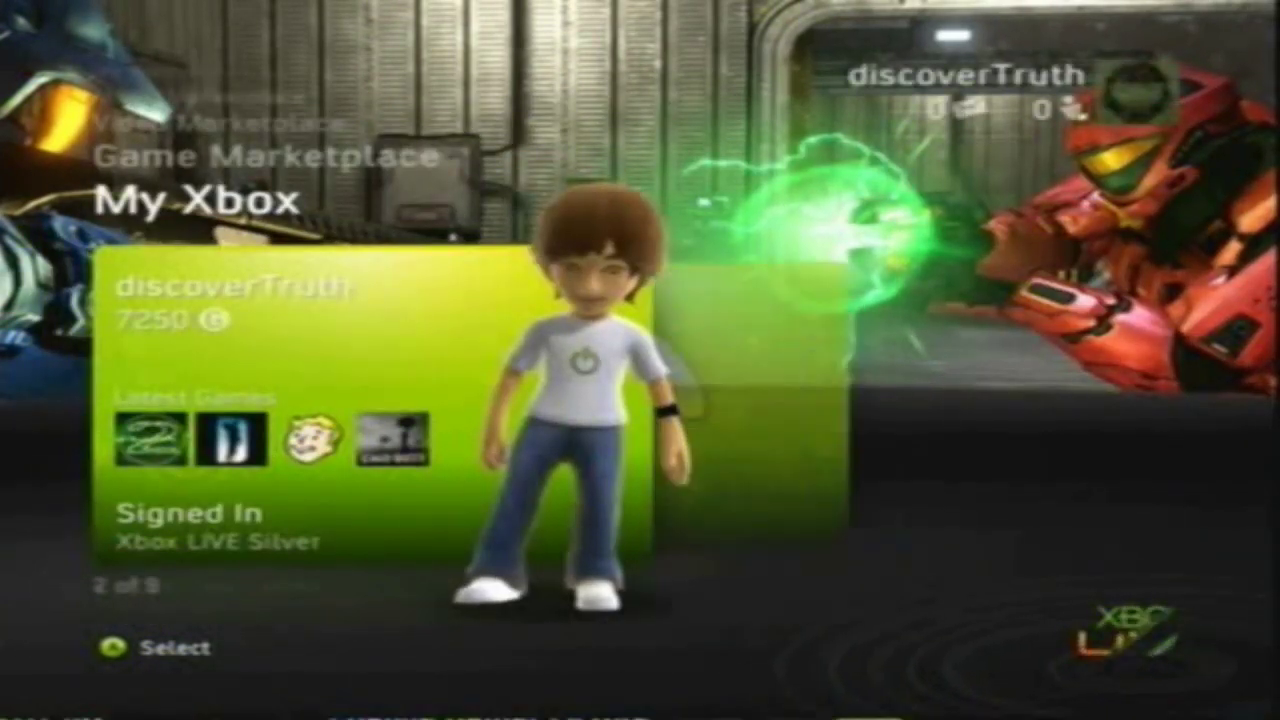
key(Up)
key(Down)
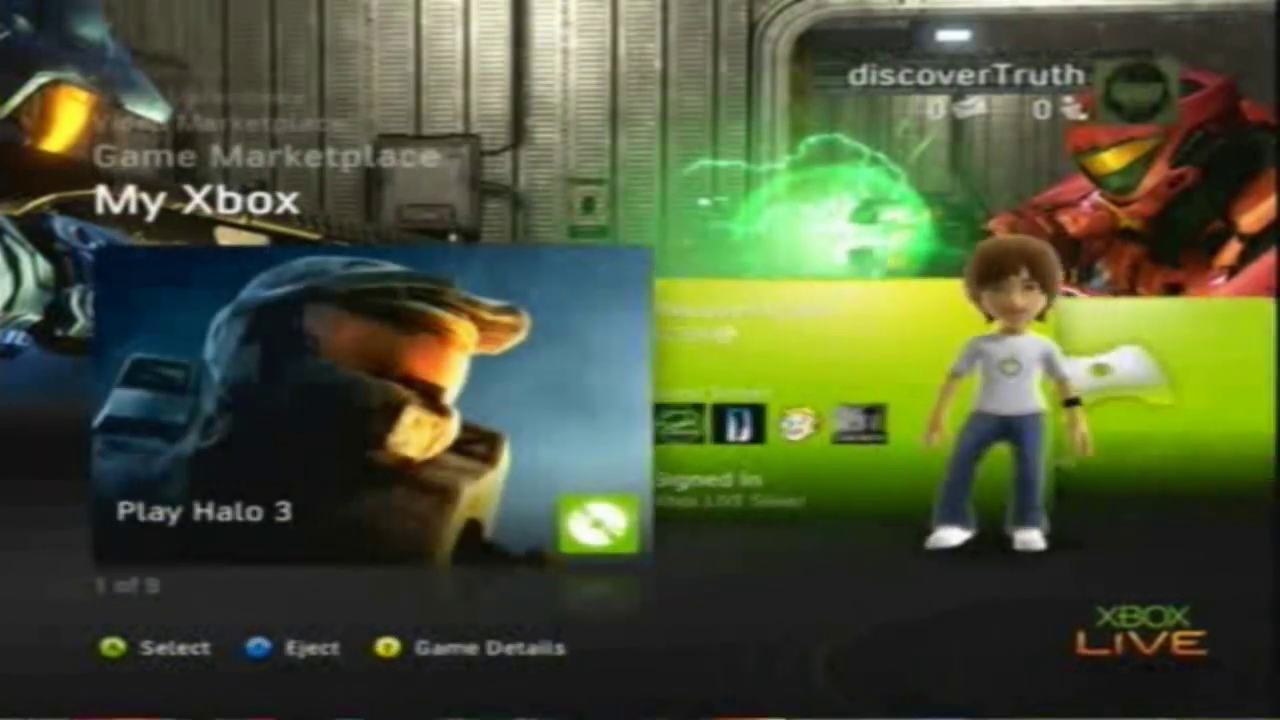